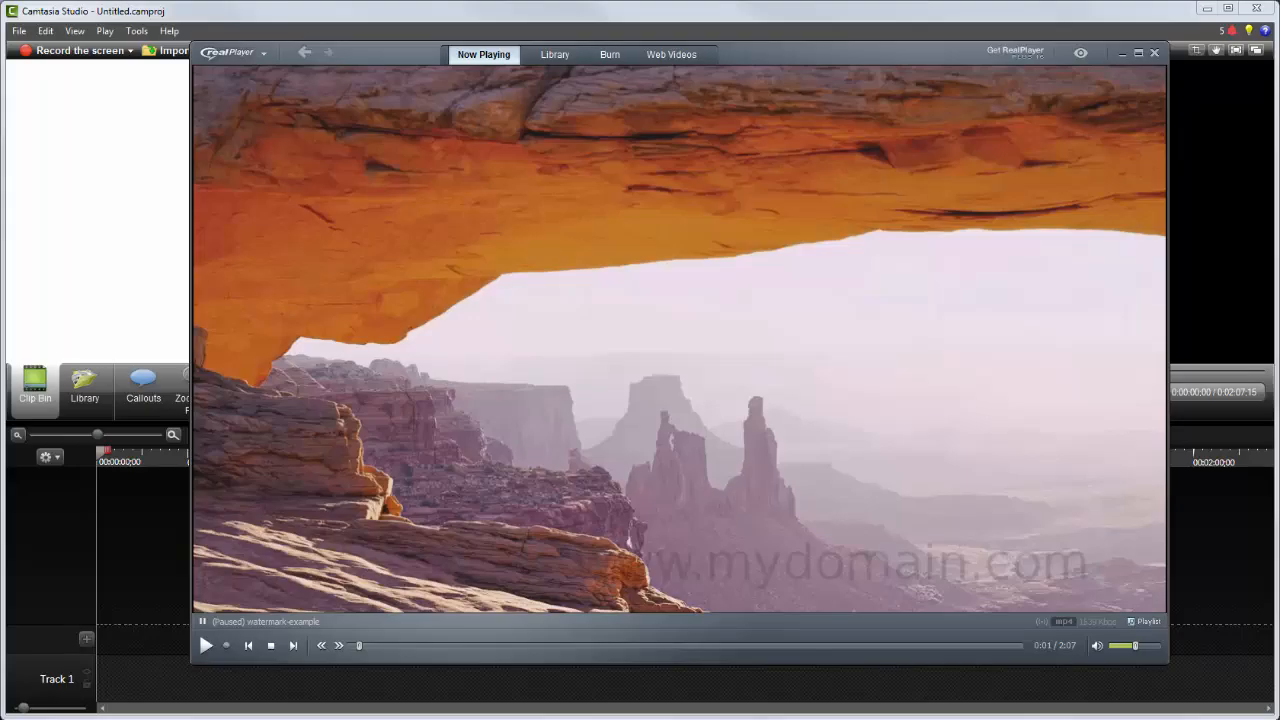
pyautogui.moveTo(686, 506)
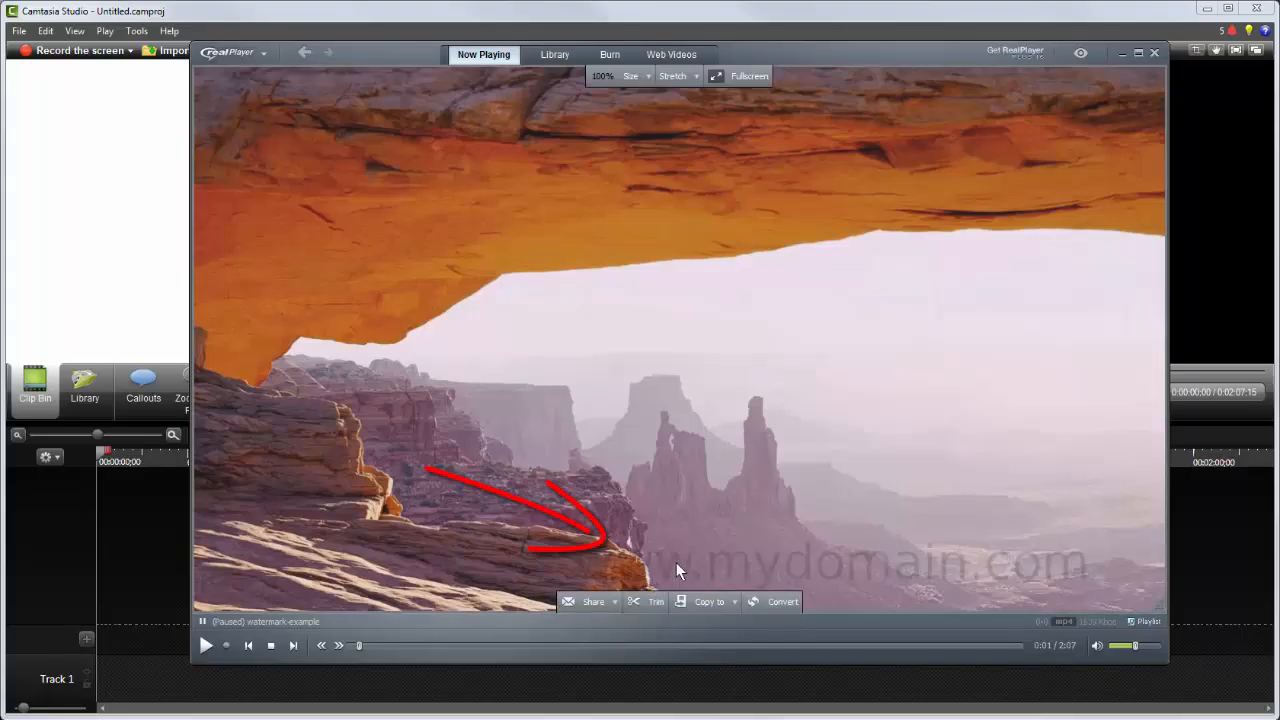
pyautogui.click(204, 645)
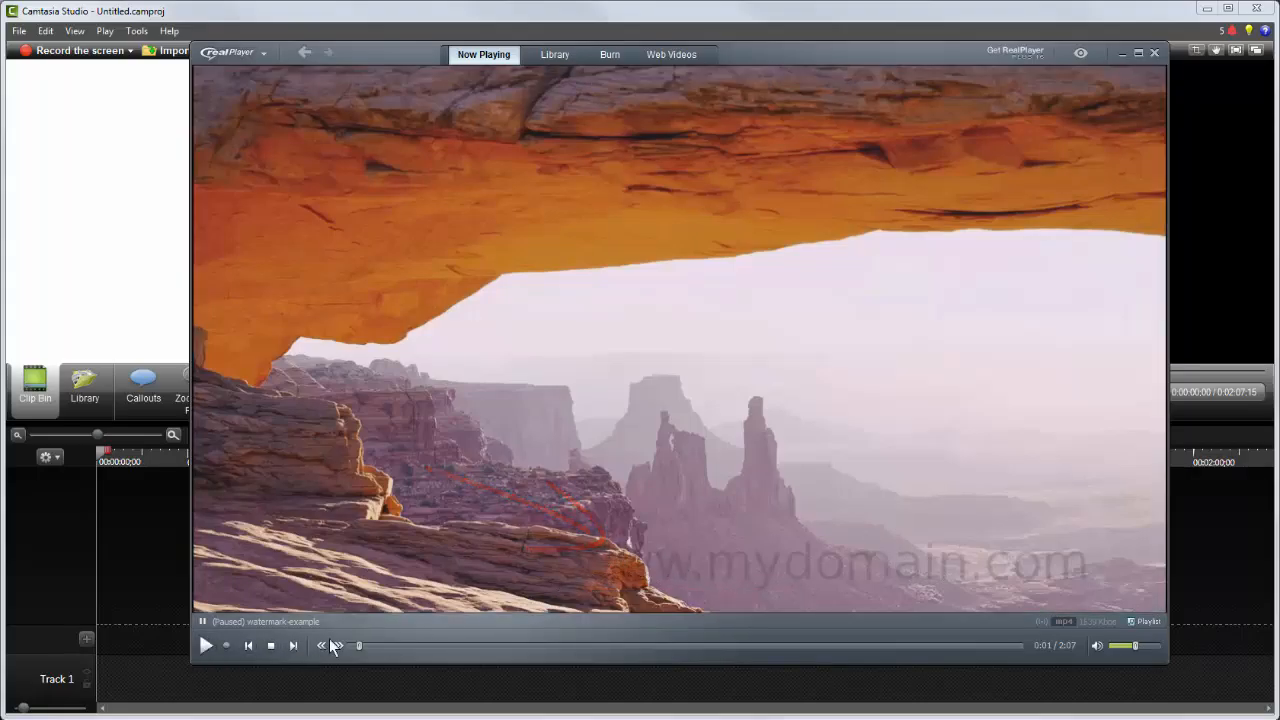
pyautogui.moveTo(359, 643); pyautogui.dragTo(789, 646)
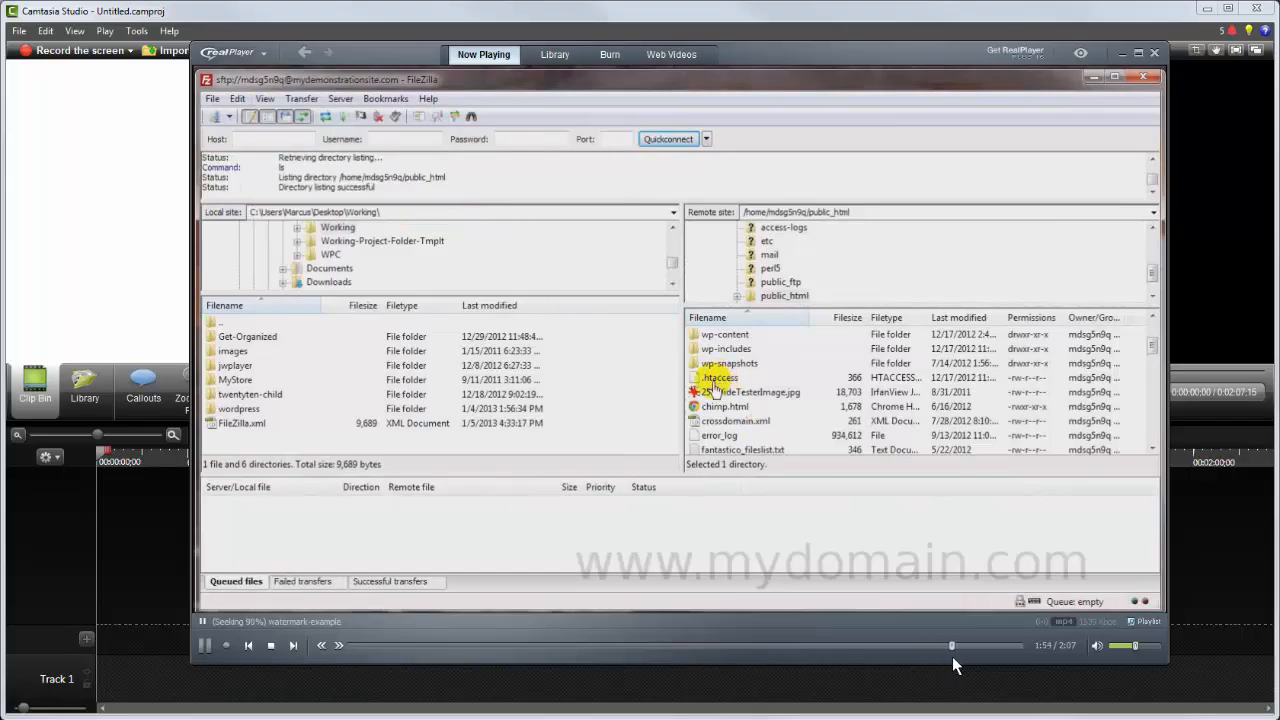
pyautogui.click(713, 645)
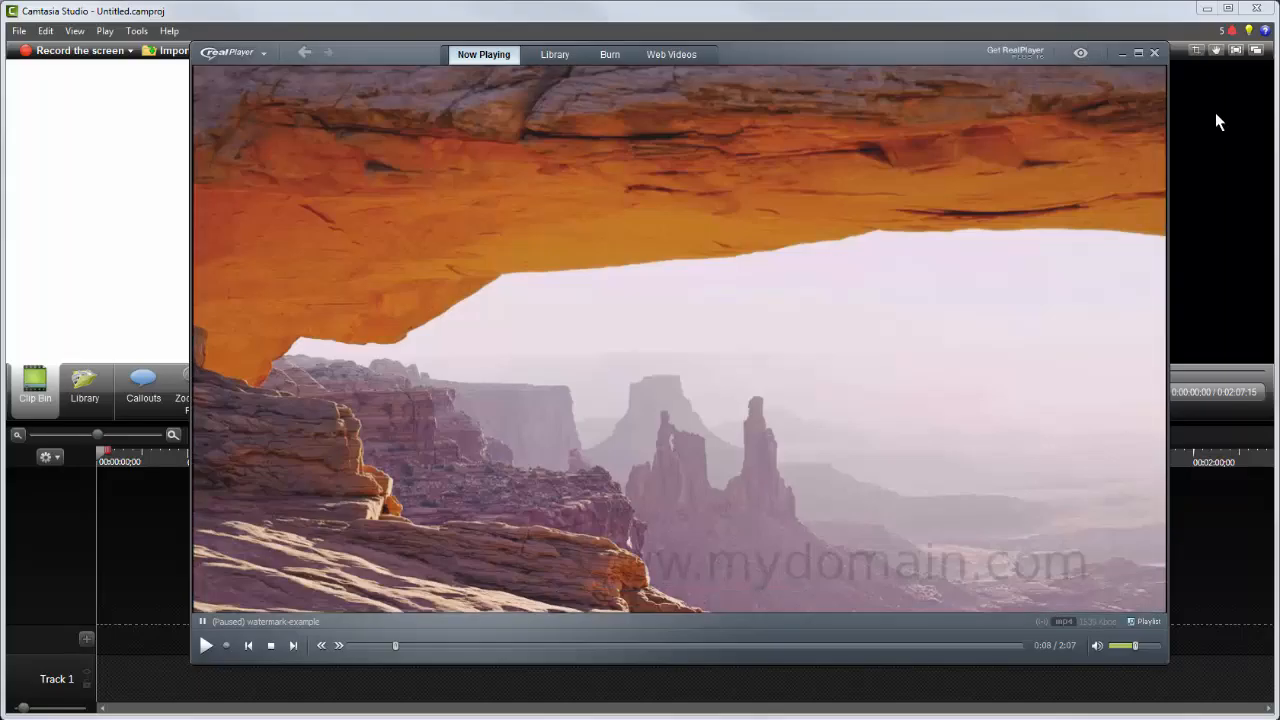
pyautogui.click(1155, 53)
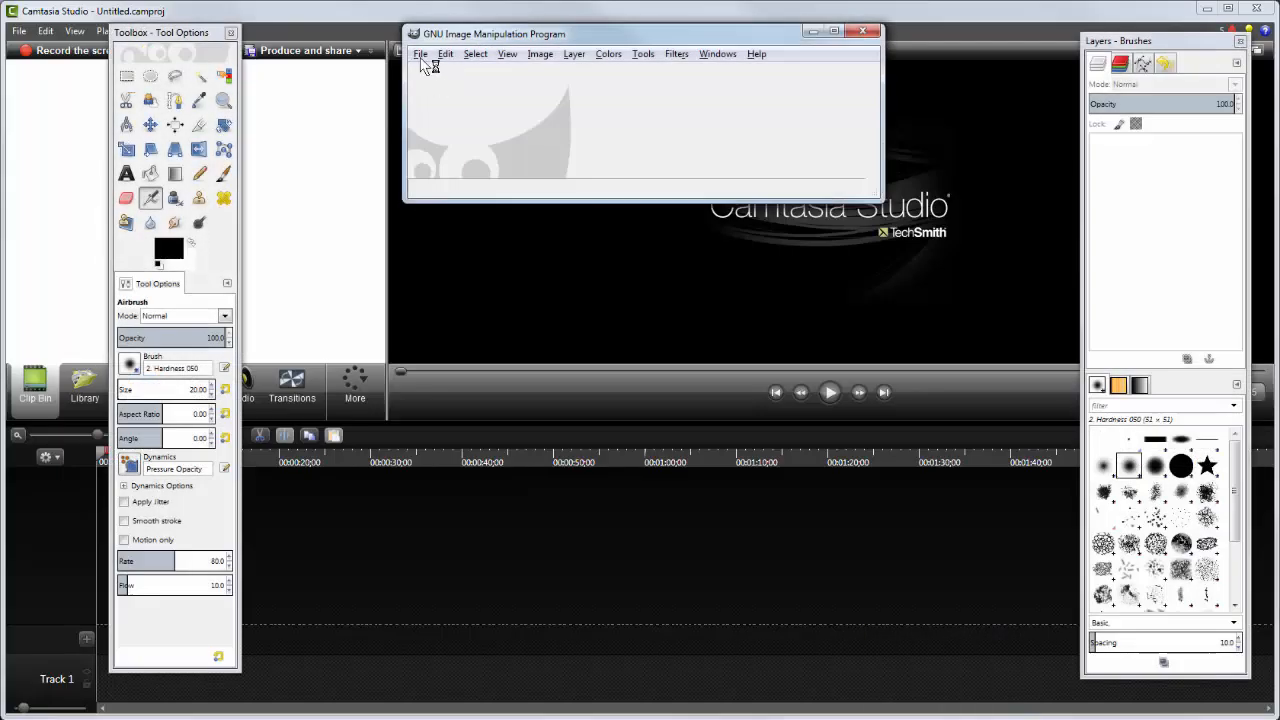
# Create a new blank 640 × 400 px image in GIMP.
pyautogui.click(420, 54)
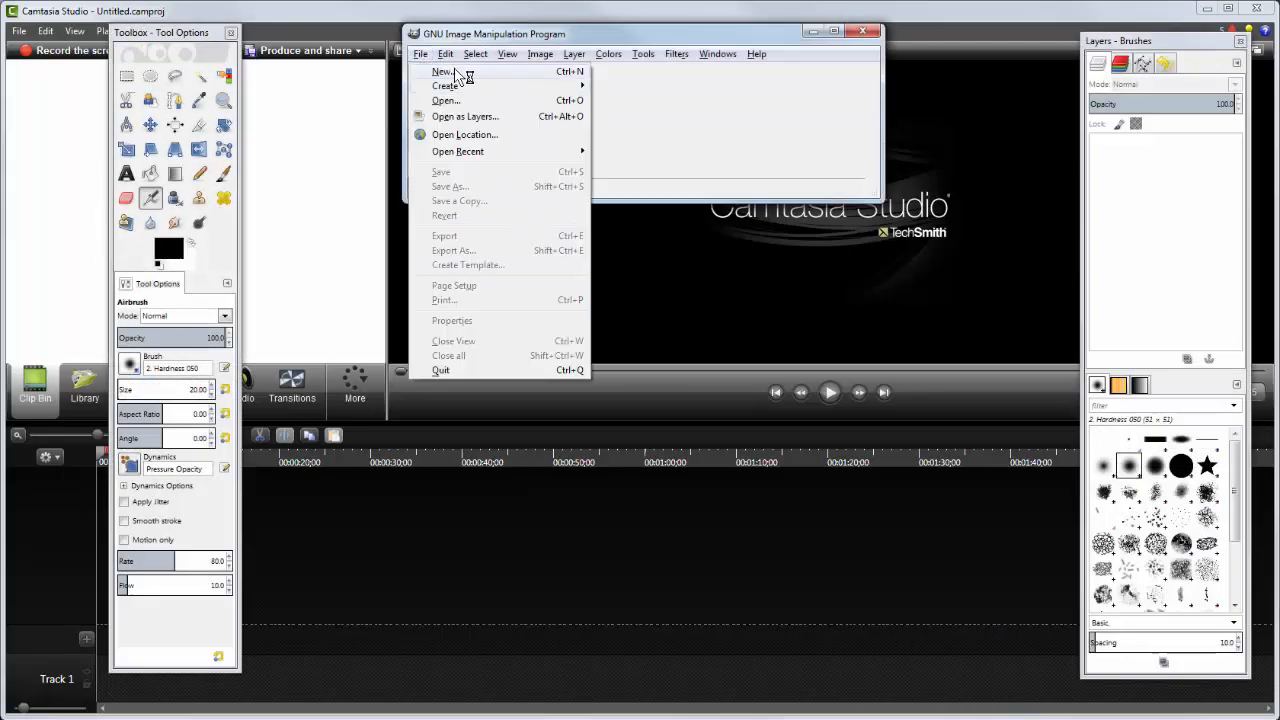
pyautogui.click(460, 72)
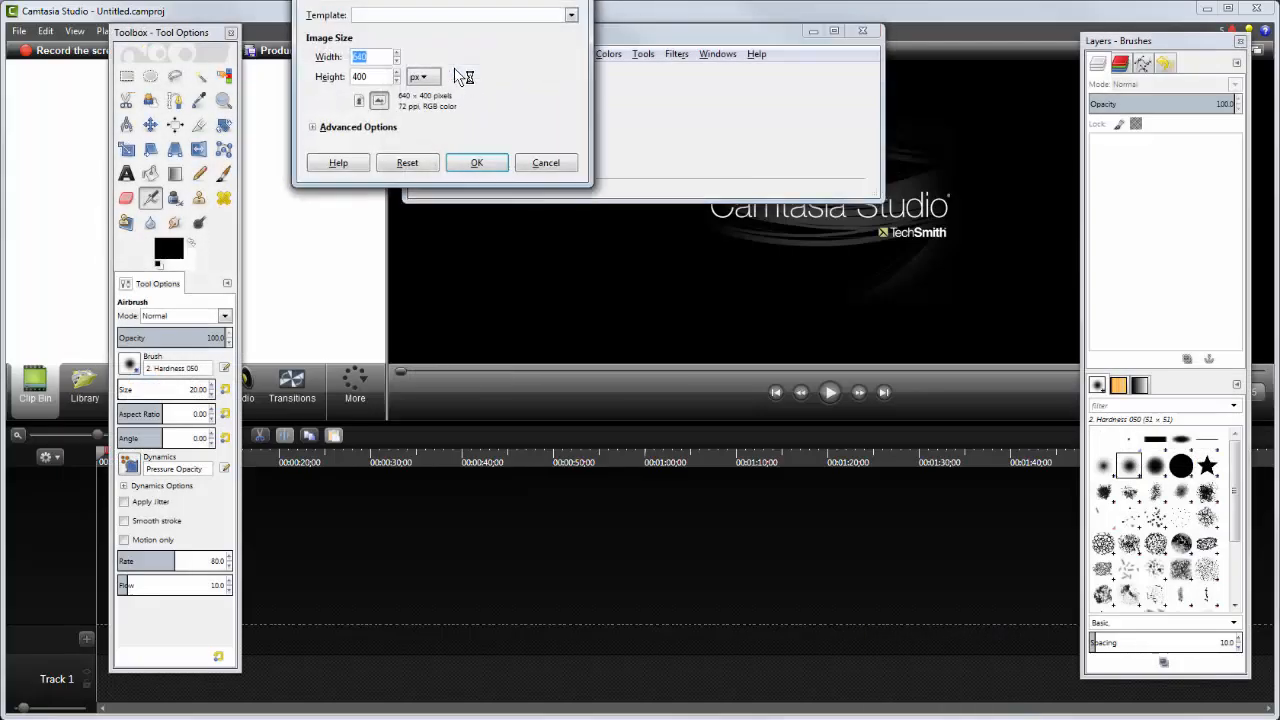
pyautogui.click(472, 162)
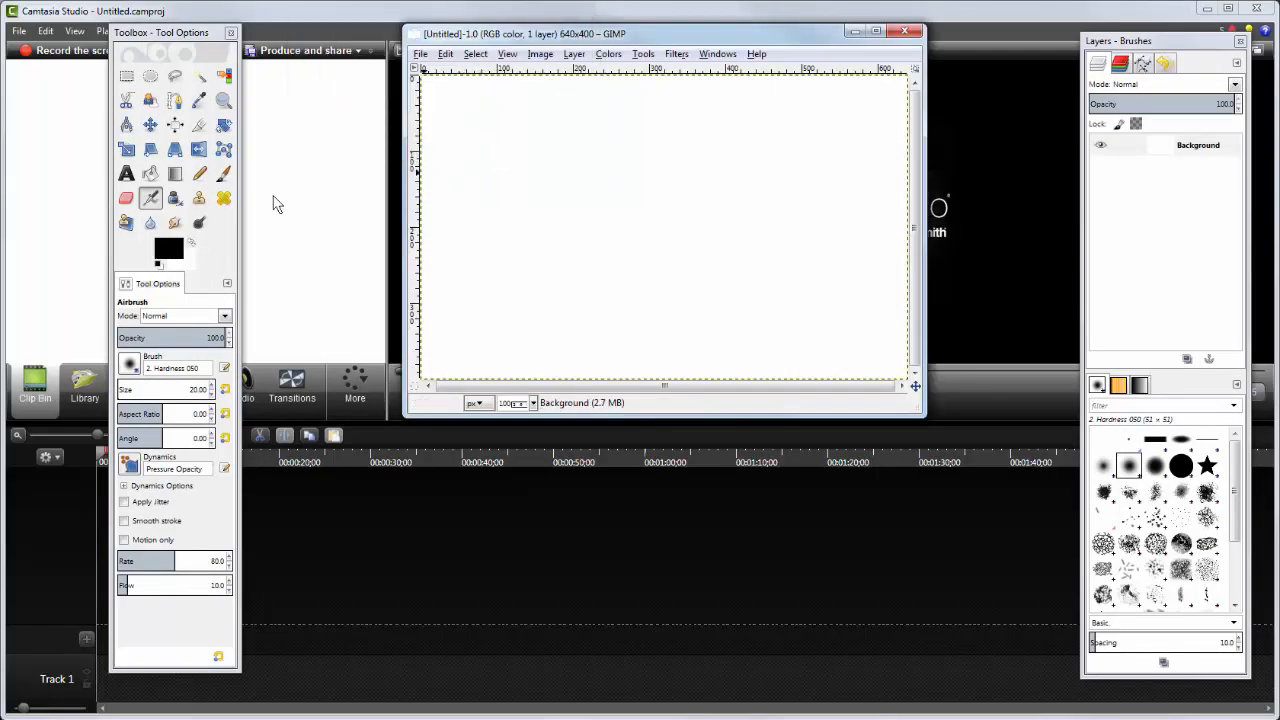
pyautogui.click(127, 175)
pyautogui.moveTo(473, 136); pyautogui.dragTo(877, 224)
pyautogui.write('www.mydomain.com')
pyautogui.moveTo(616, 144); pyautogui.dragTo(466, 148)
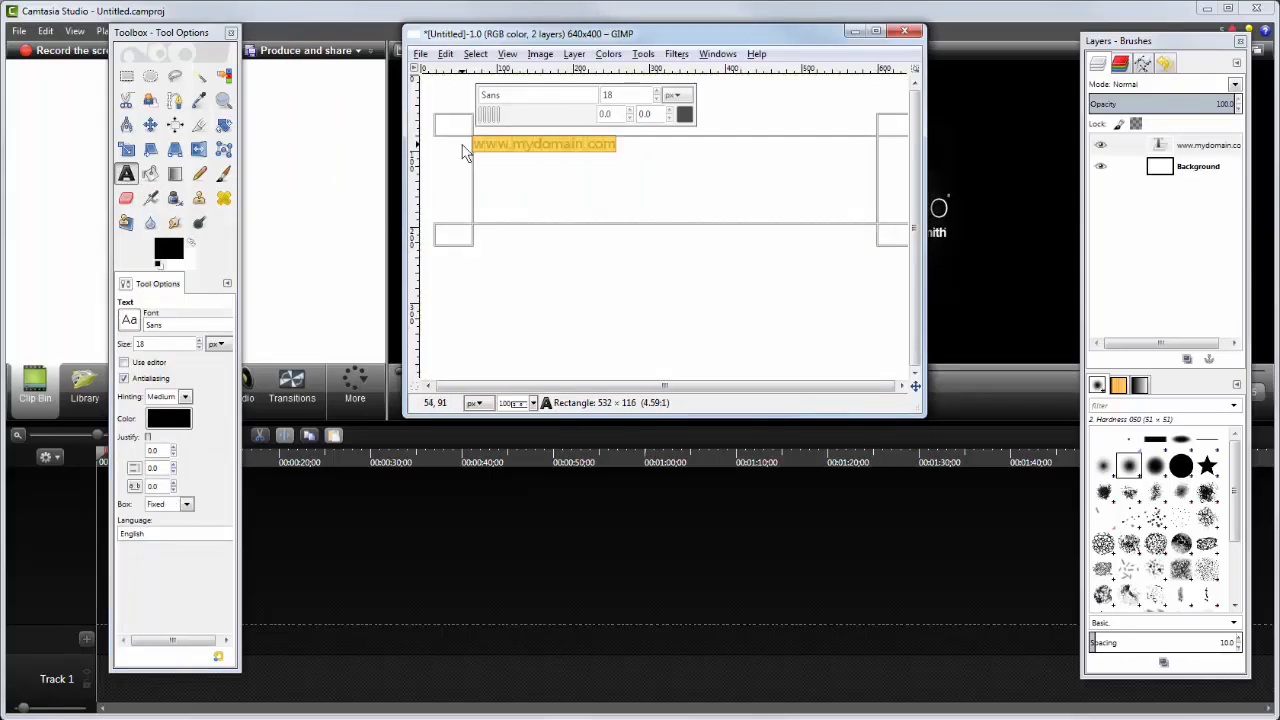
pyautogui.click(658, 91)
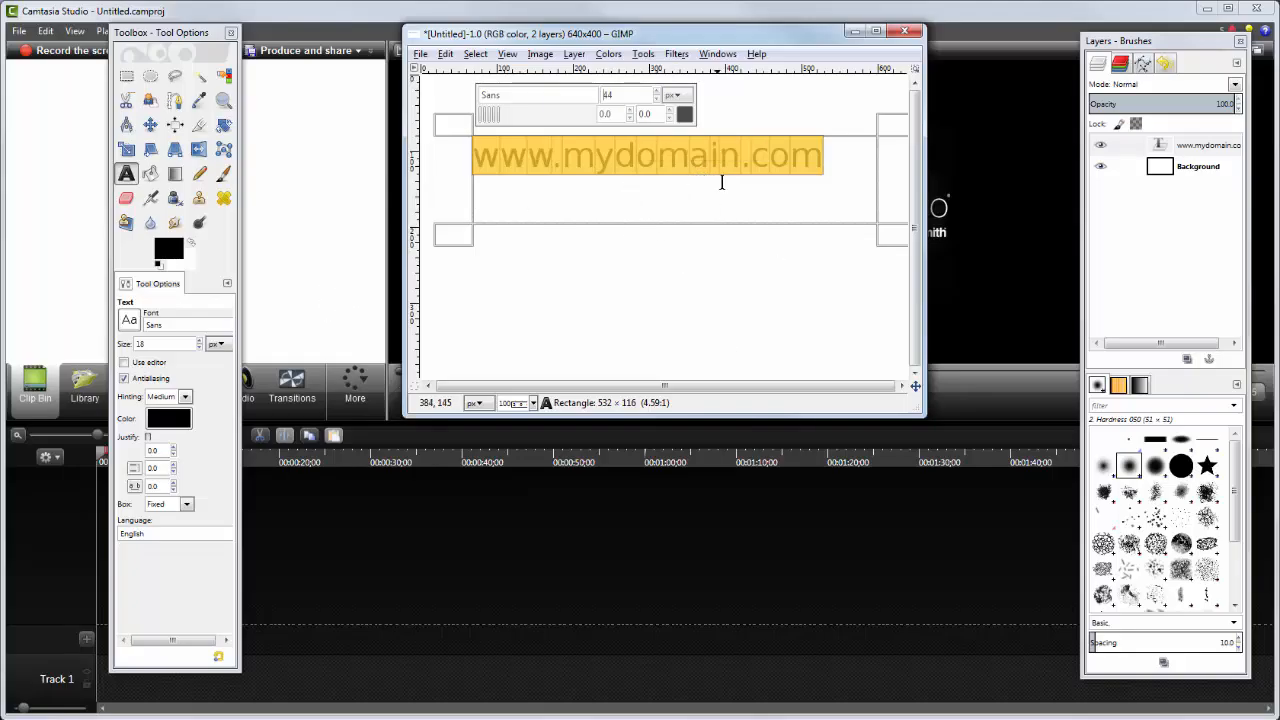
# Crop the image around the text to about 541 × 126 px and hide the Background layer.
pyautogui.click(199, 124)
pyautogui.moveTo(472, 135); pyautogui.dragTo(860, 208)
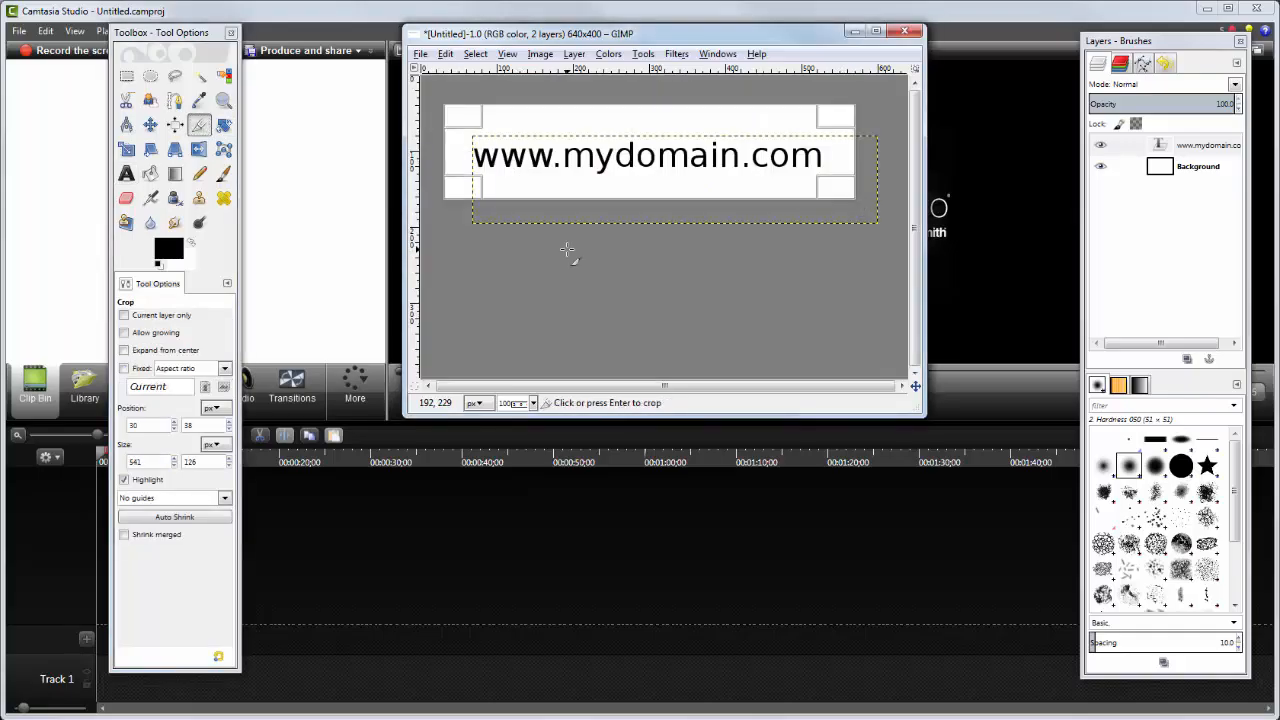
pyautogui.press('Return')
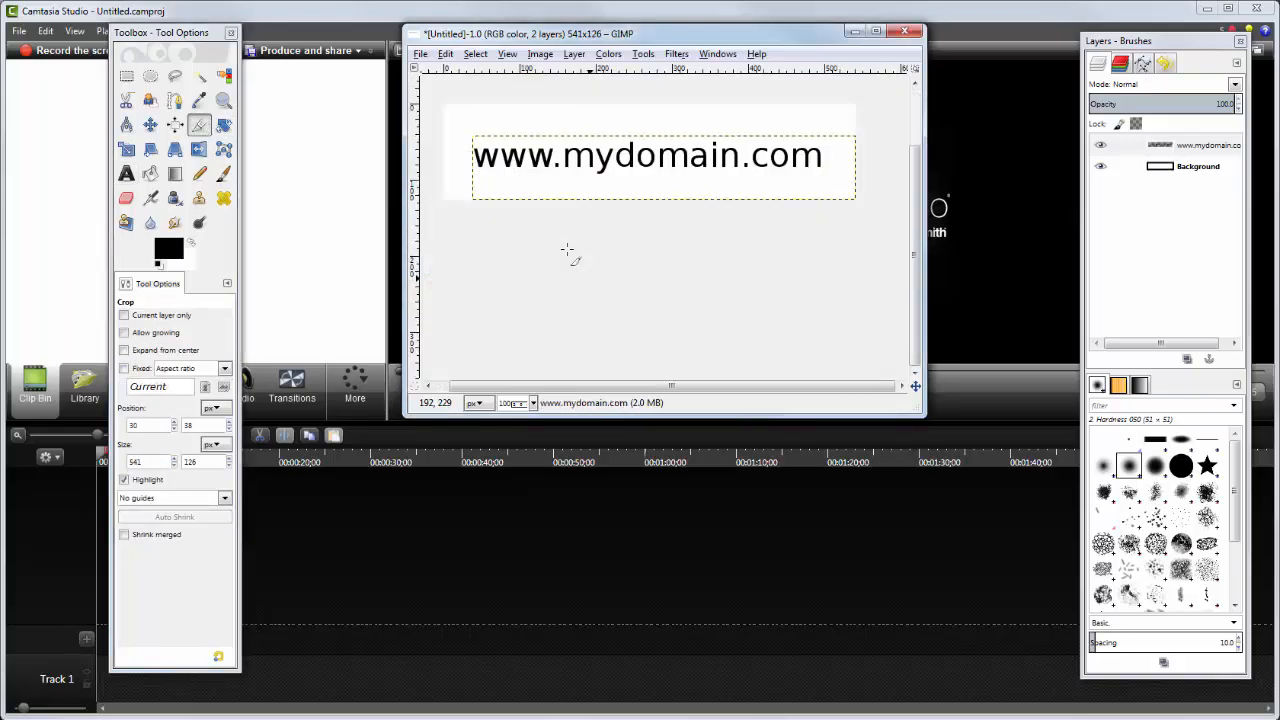
pyautogui.click(1101, 167)
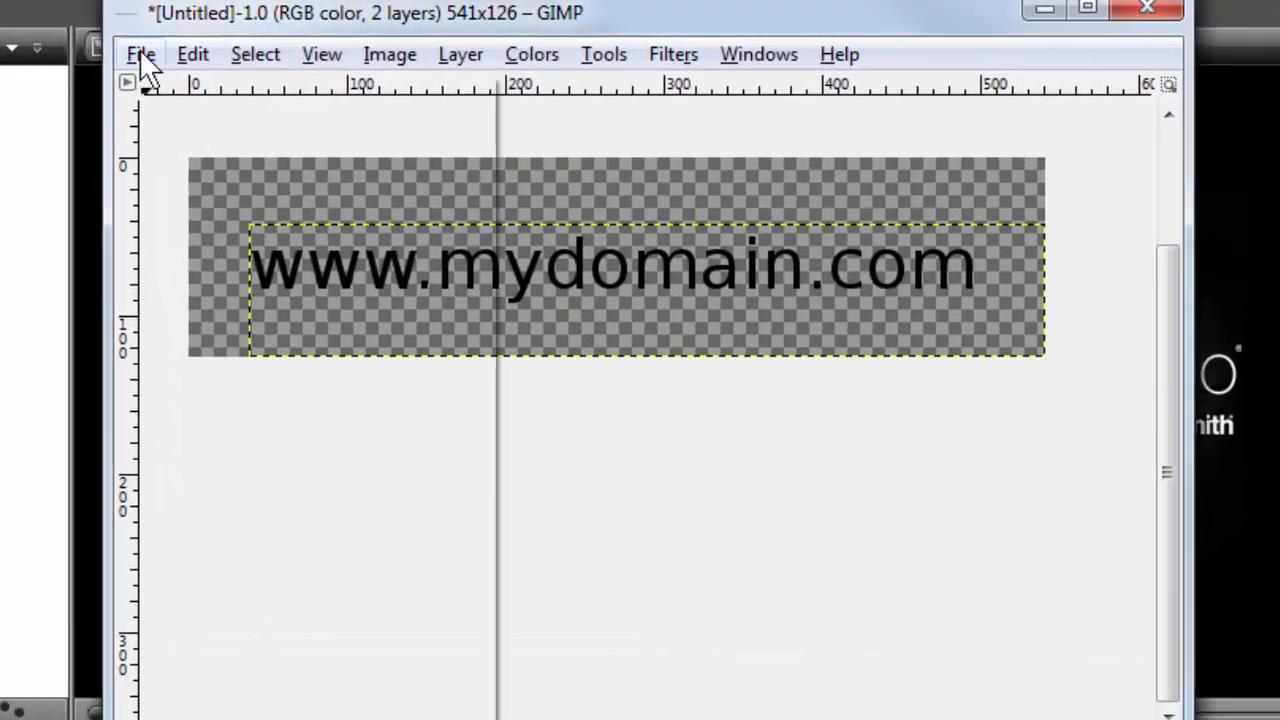
# Export the transparent text image as watermark2.png into the Delete When Finished folder.
pyautogui.click(347, 54)
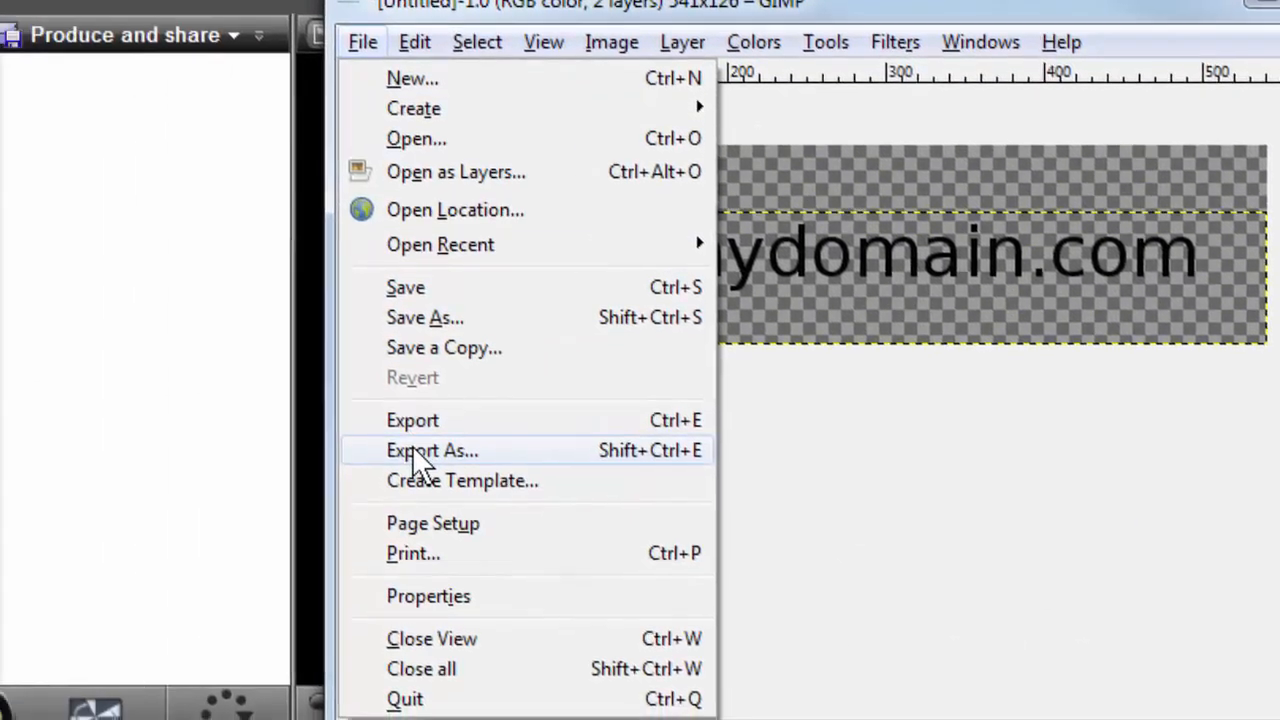
pyautogui.click(195, 462)
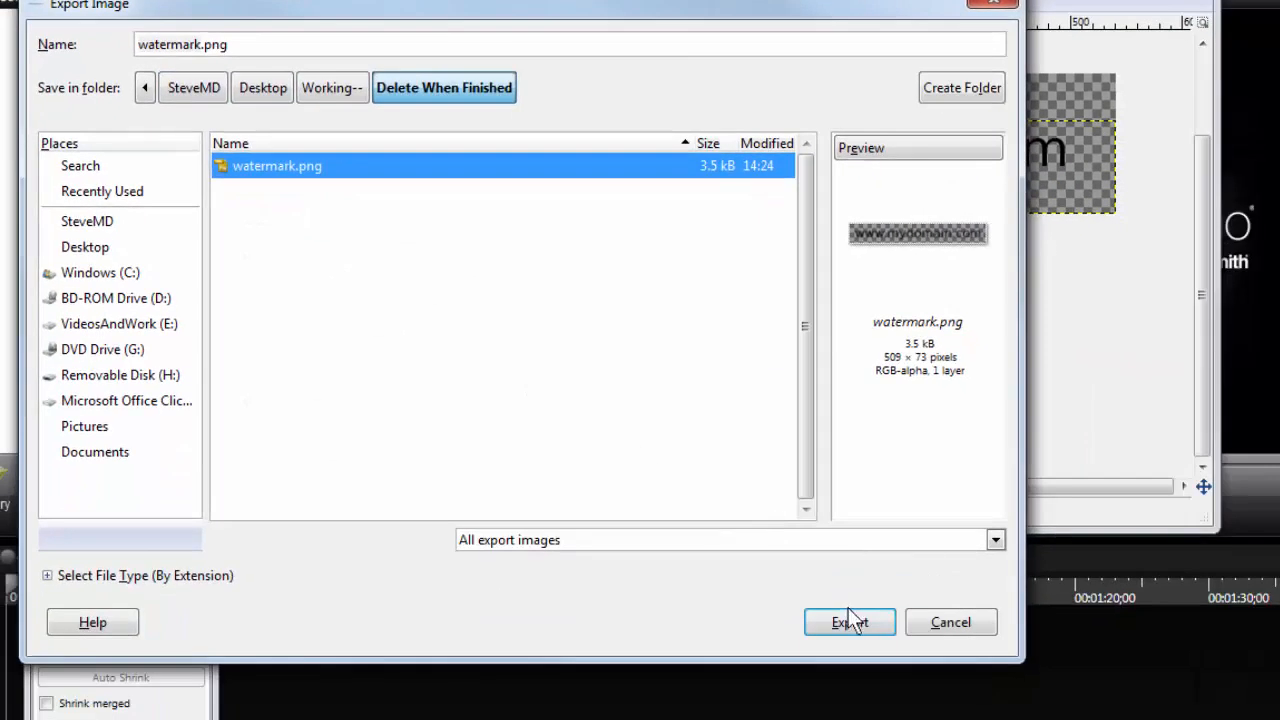
pyautogui.click(849, 621)
pyautogui.click(575, 434)
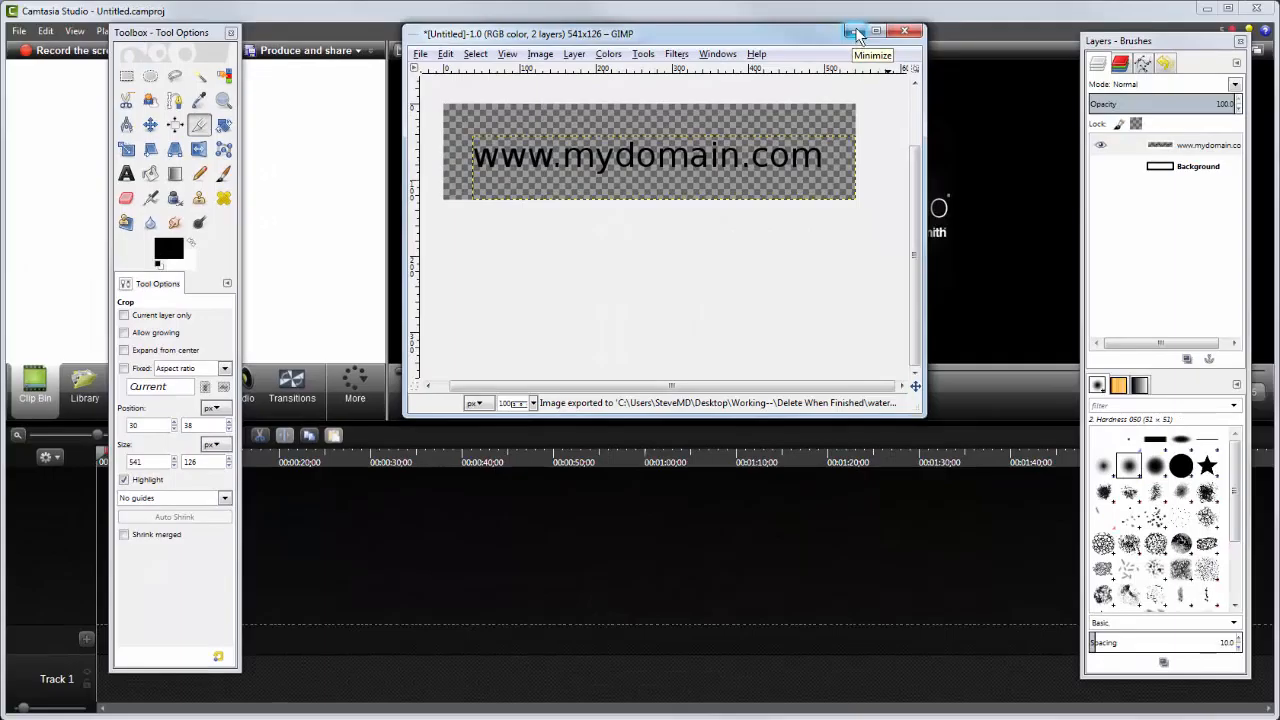
# Switch to Camtasia Studio, import Before-copy.avi from the Delete When Finished folder, and add it to the timeline.
pyautogui.click(857, 33)
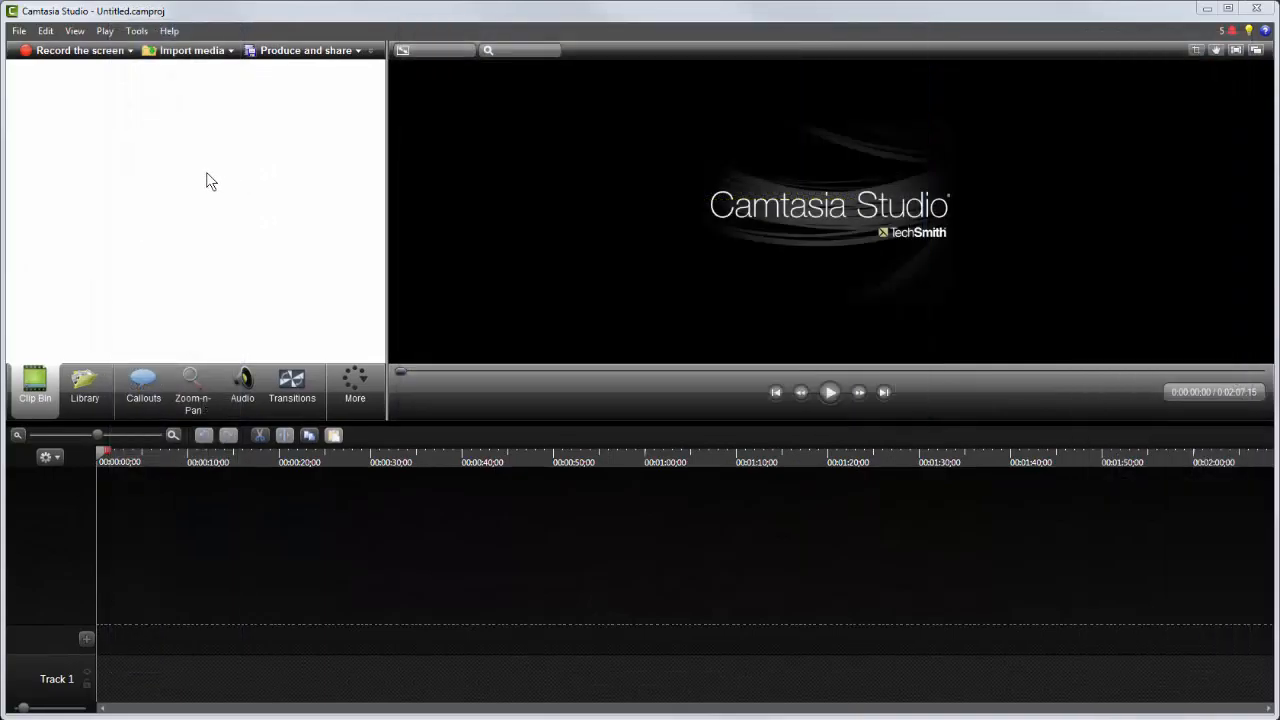
pyautogui.click(177, 50)
pyautogui.click(822, 270)
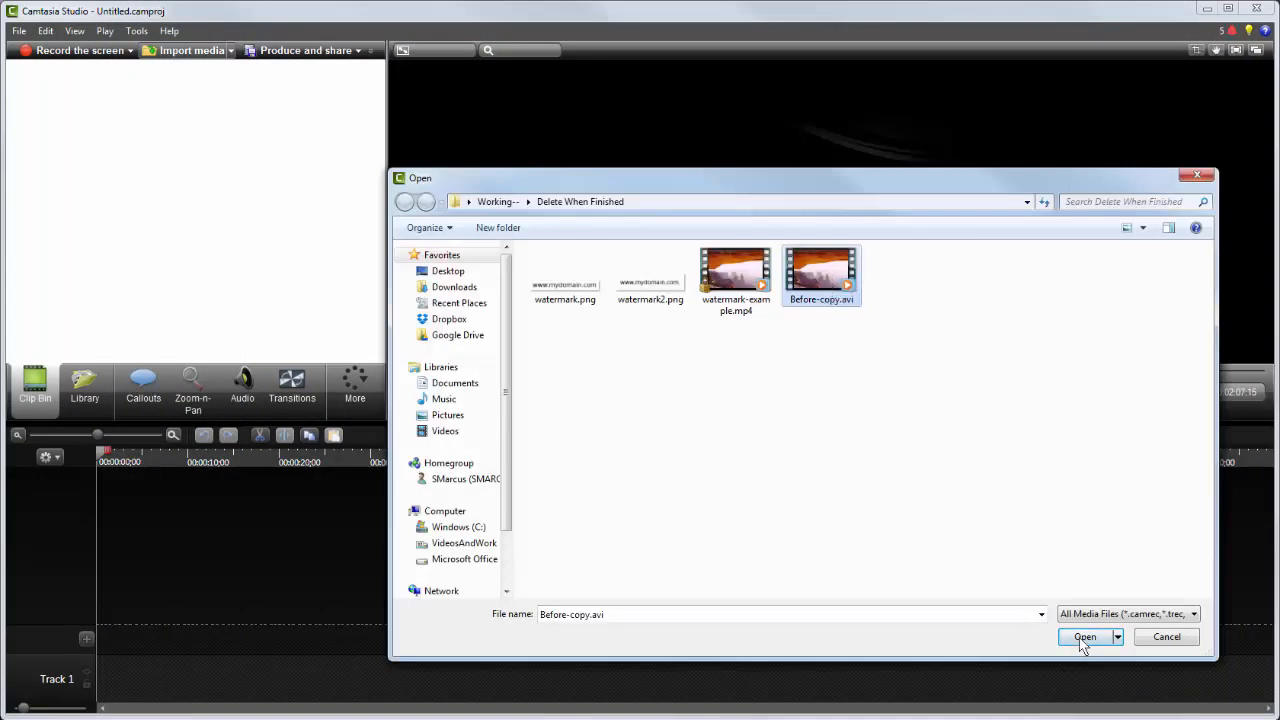
pyautogui.click(1085, 640)
pyautogui.rightClick(37, 100)
pyautogui.click(80, 122)
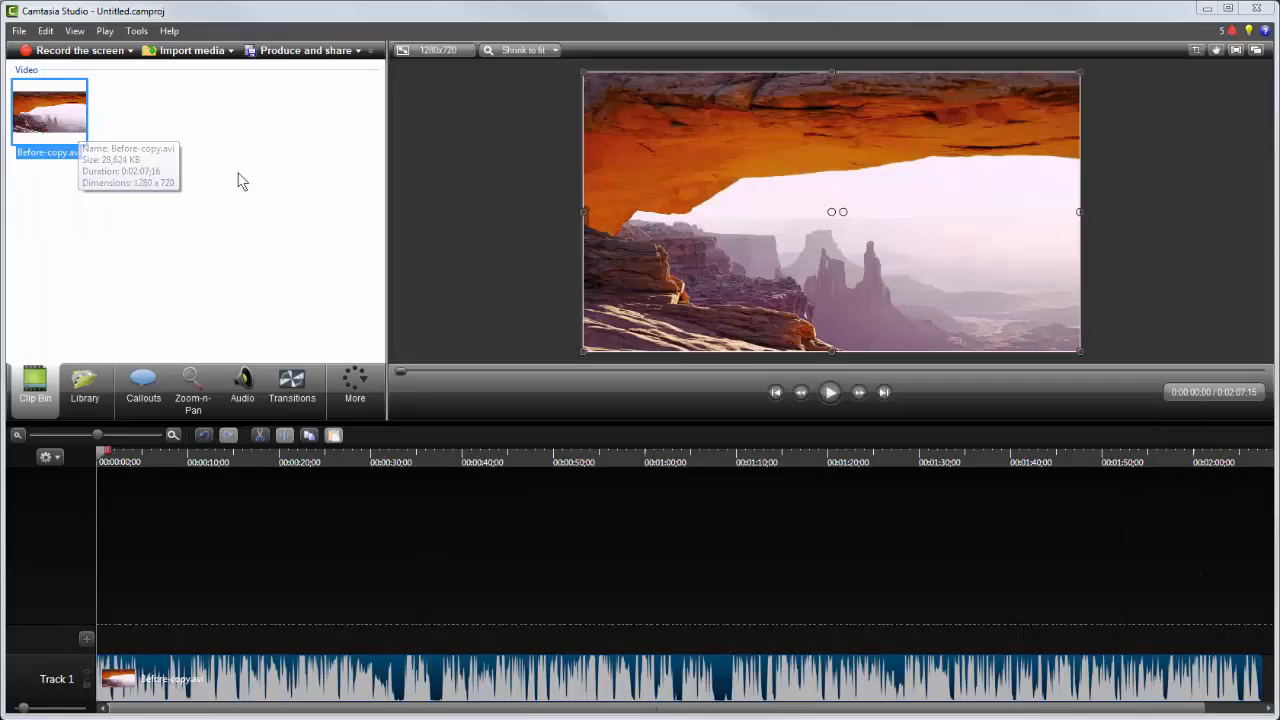
# Start producing the video with Custom production settings and the MP4 - Smart Player (Flash / HTML5) format.
pyautogui.click(305, 50)
pyautogui.click(789, 232)
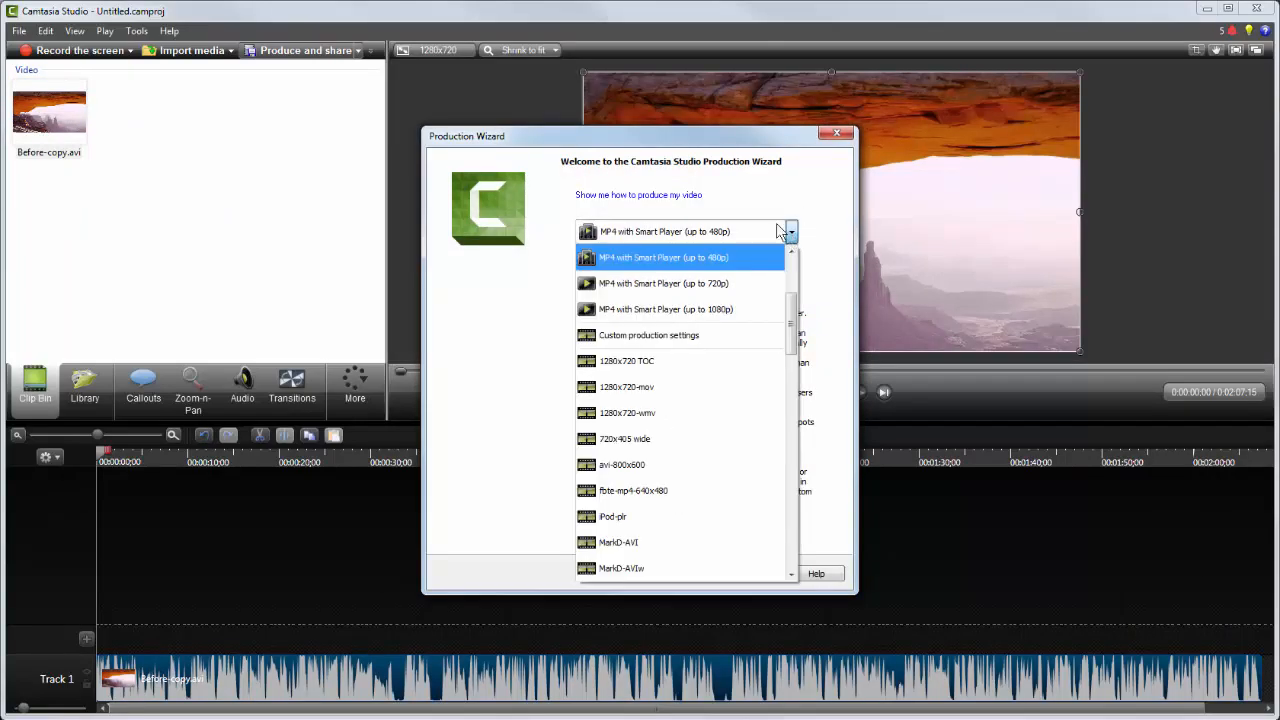
pyautogui.click(693, 334)
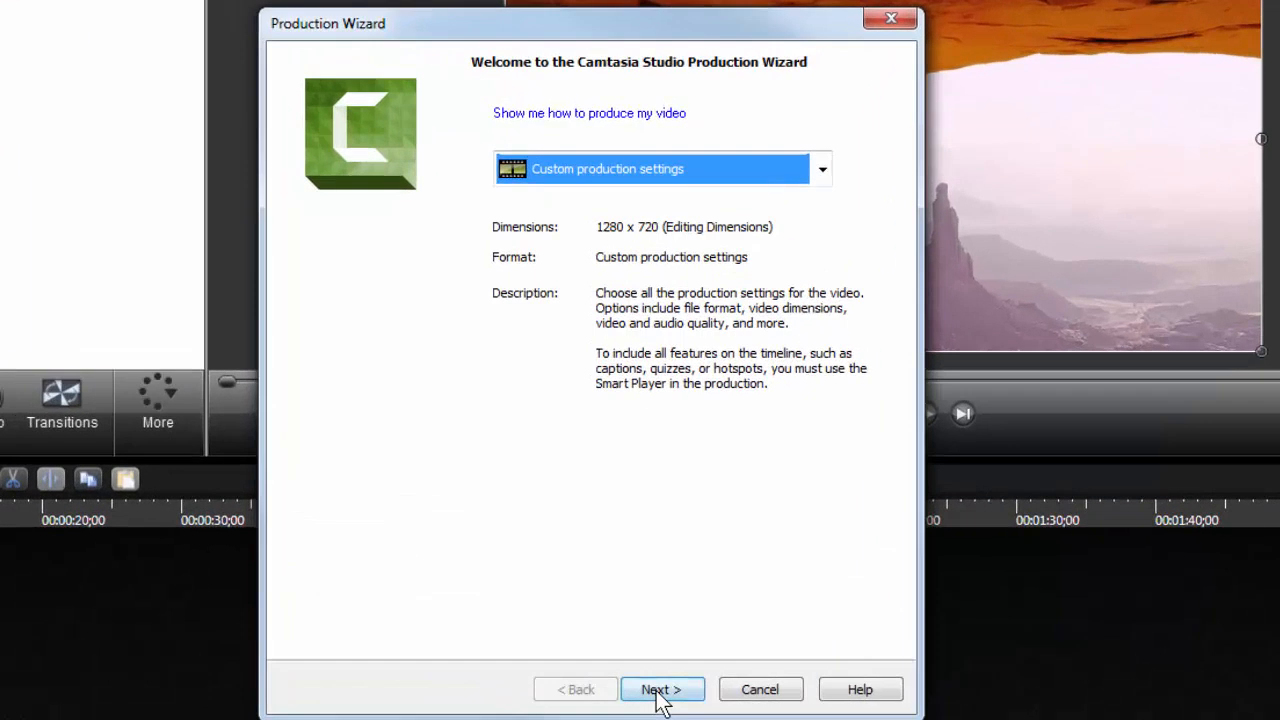
pyautogui.click(686, 573)
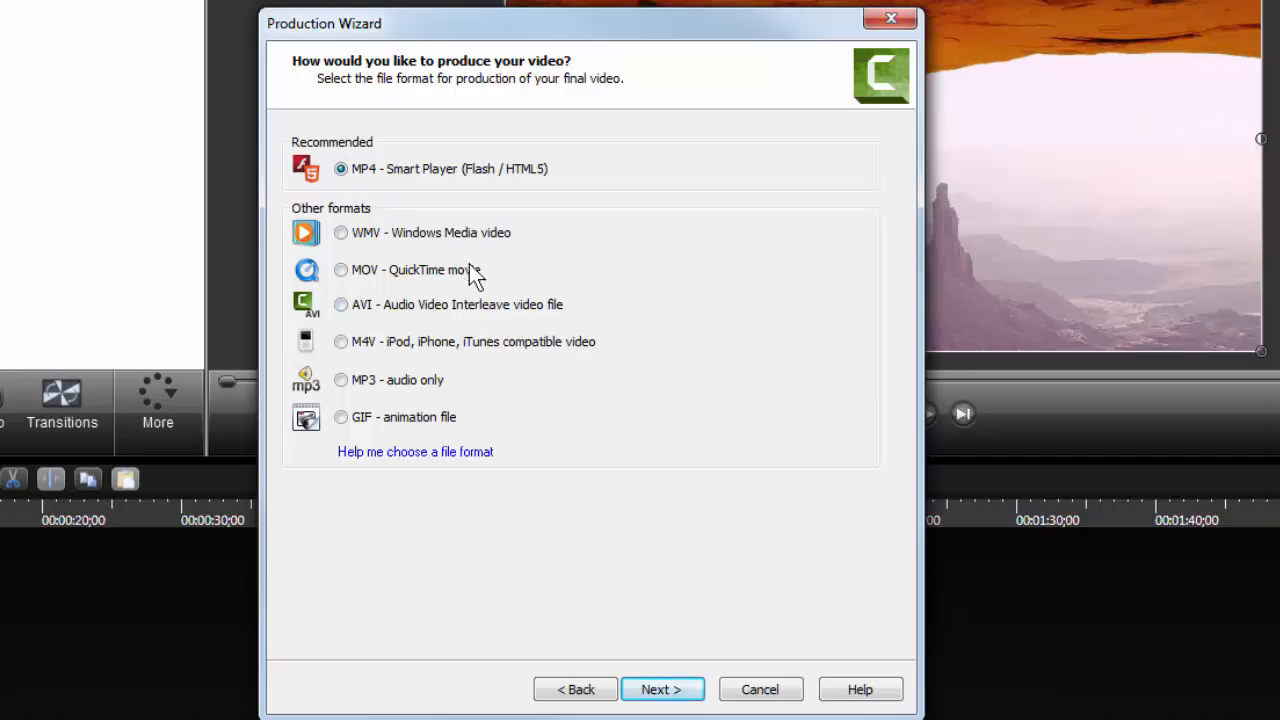
pyautogui.click(688, 695)
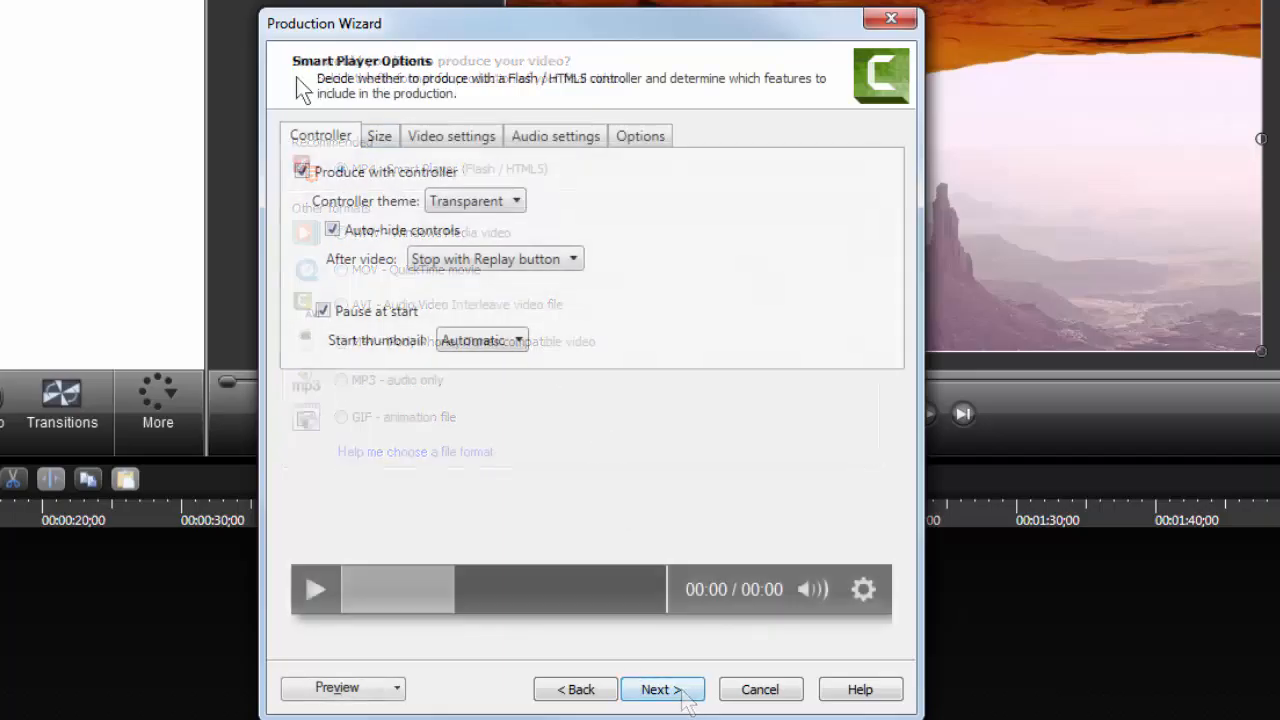
# Turn off Produce with controller, check the video and audio settings, and continue to the Video Options page.
pyautogui.click(302, 172)
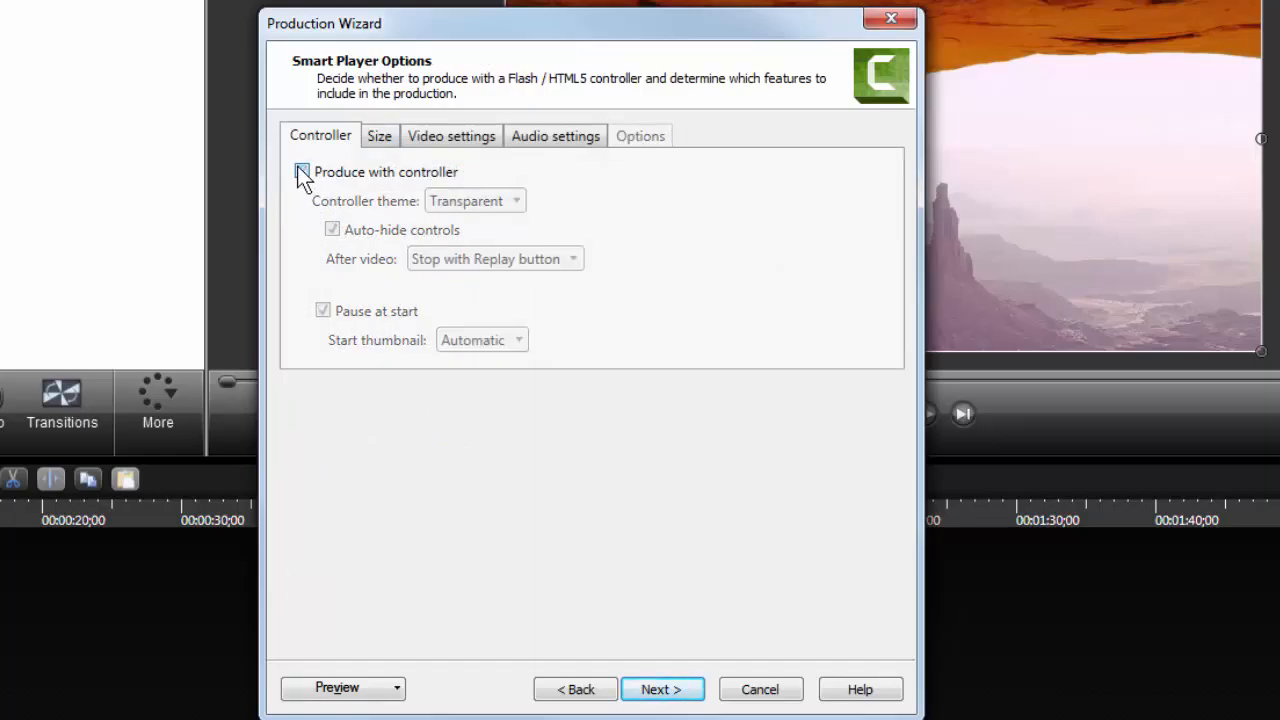
pyautogui.click(462, 148)
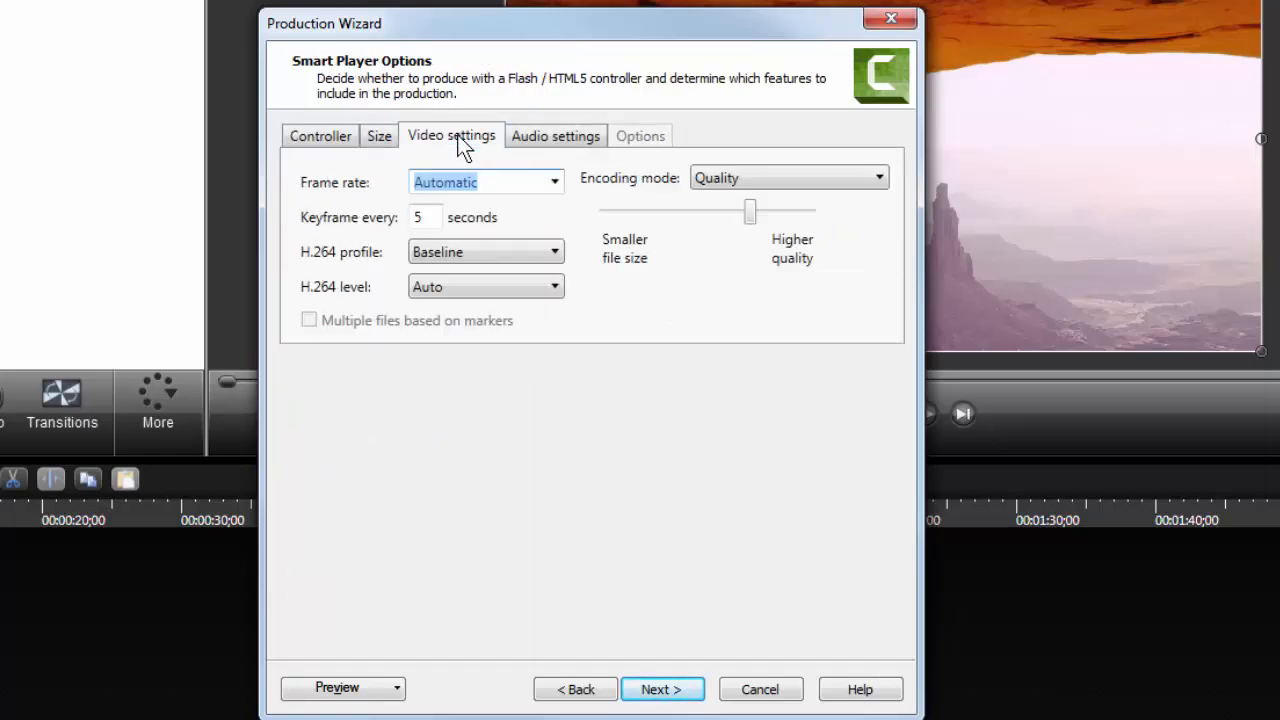
pyautogui.click(540, 144)
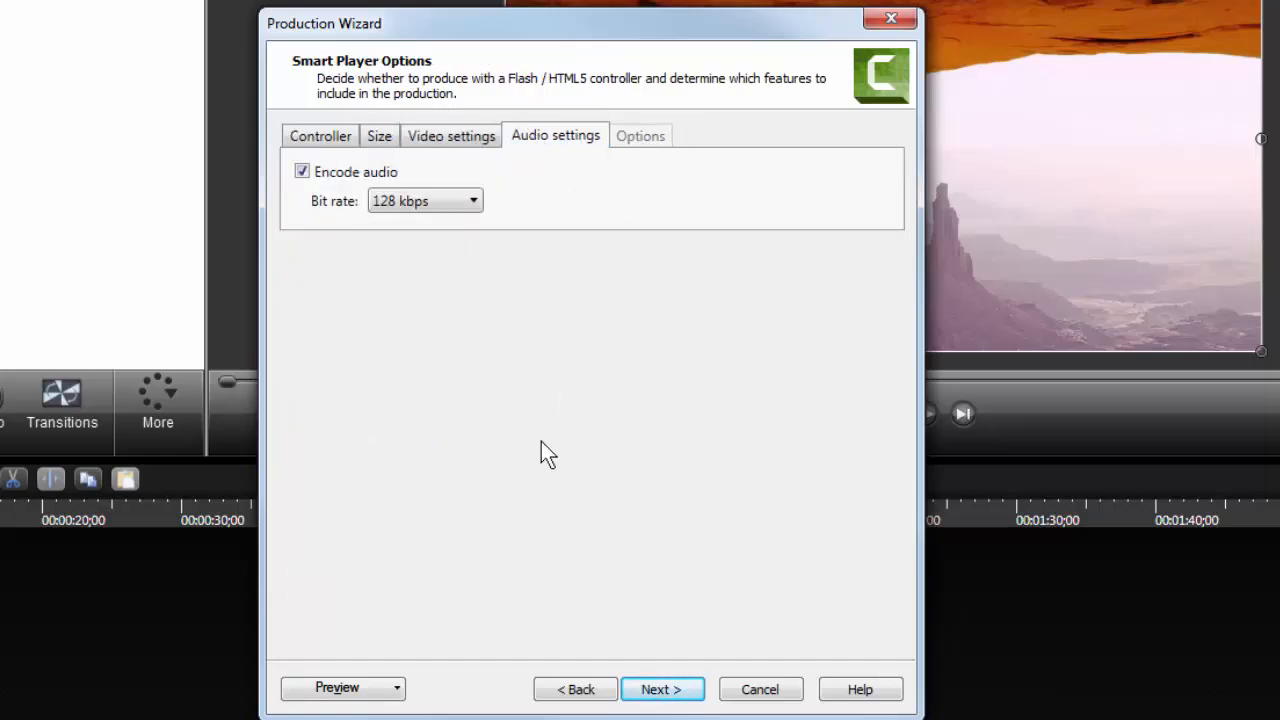
pyautogui.click(672, 692)
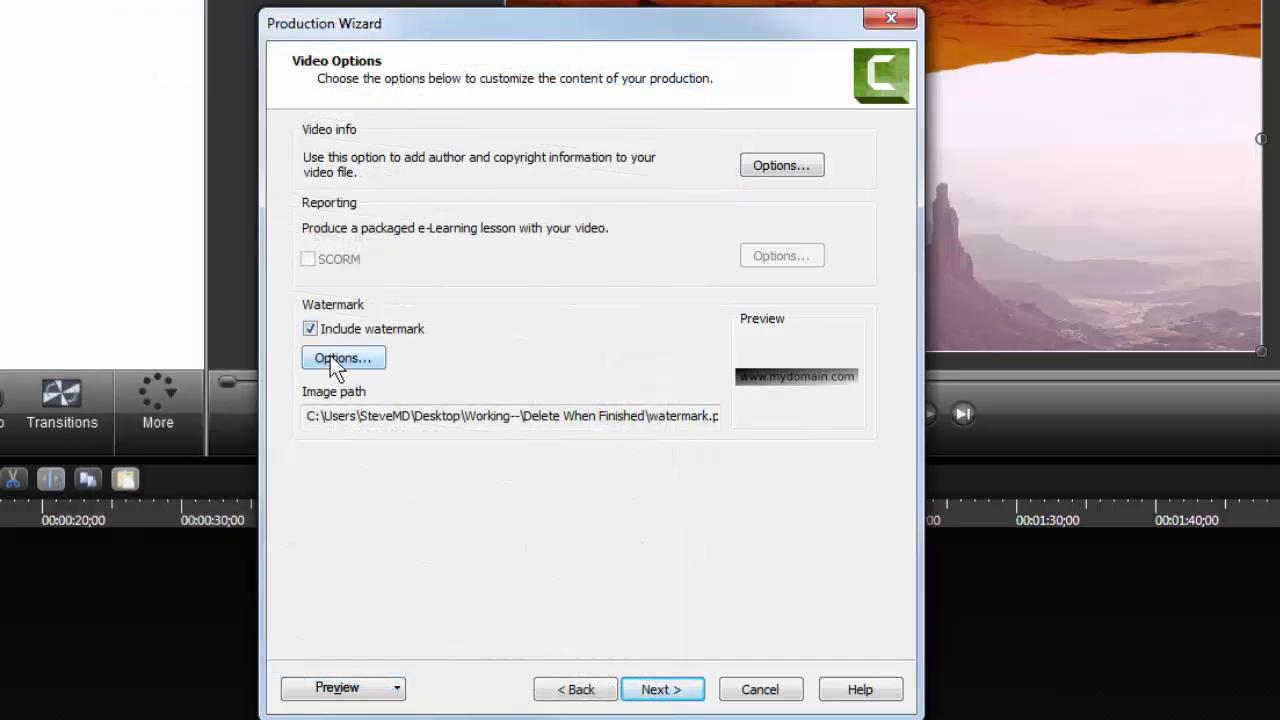
# Choose watermark2.png as the image in the production's watermark options.
pyautogui.click(336, 358)
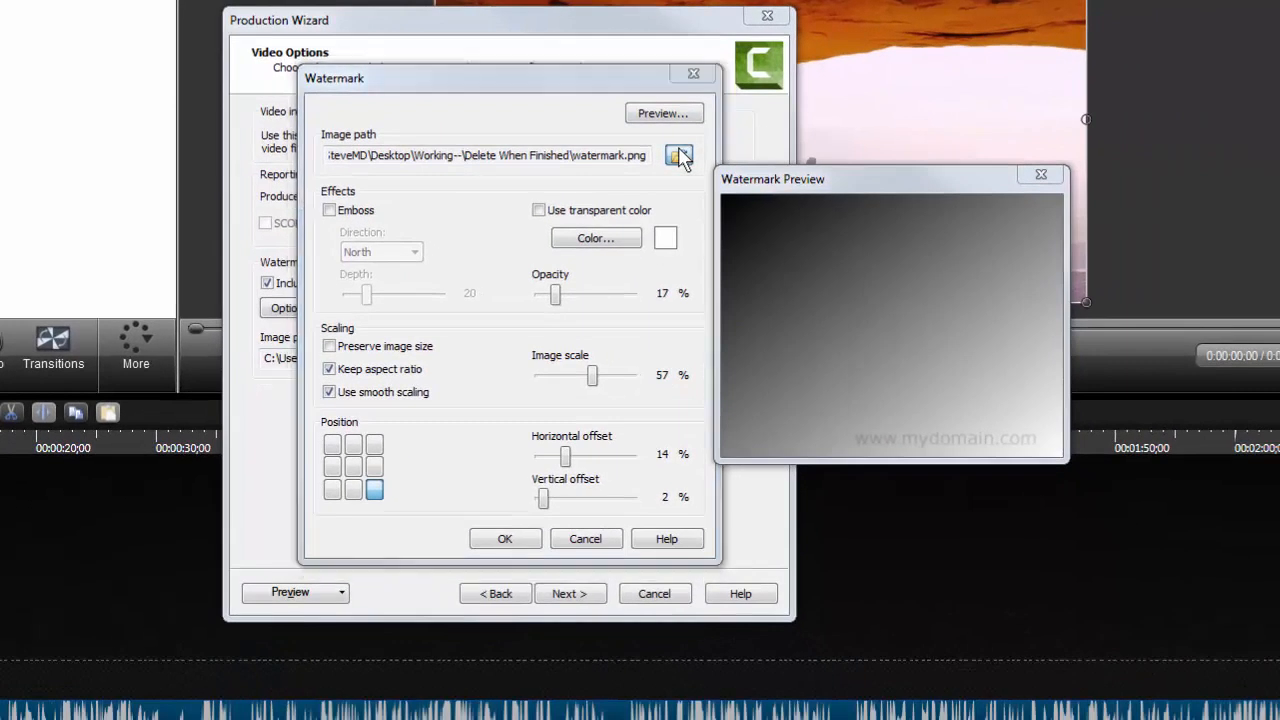
pyautogui.click(680, 157)
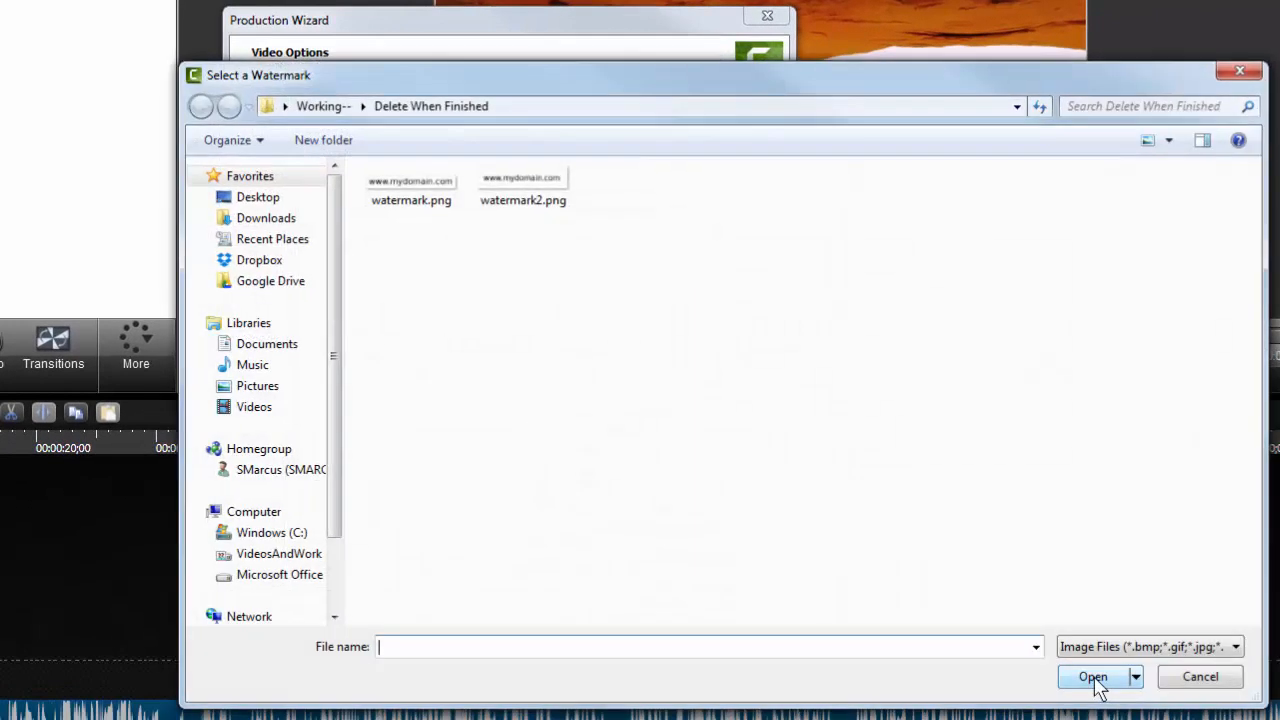
pyautogui.click(510, 200)
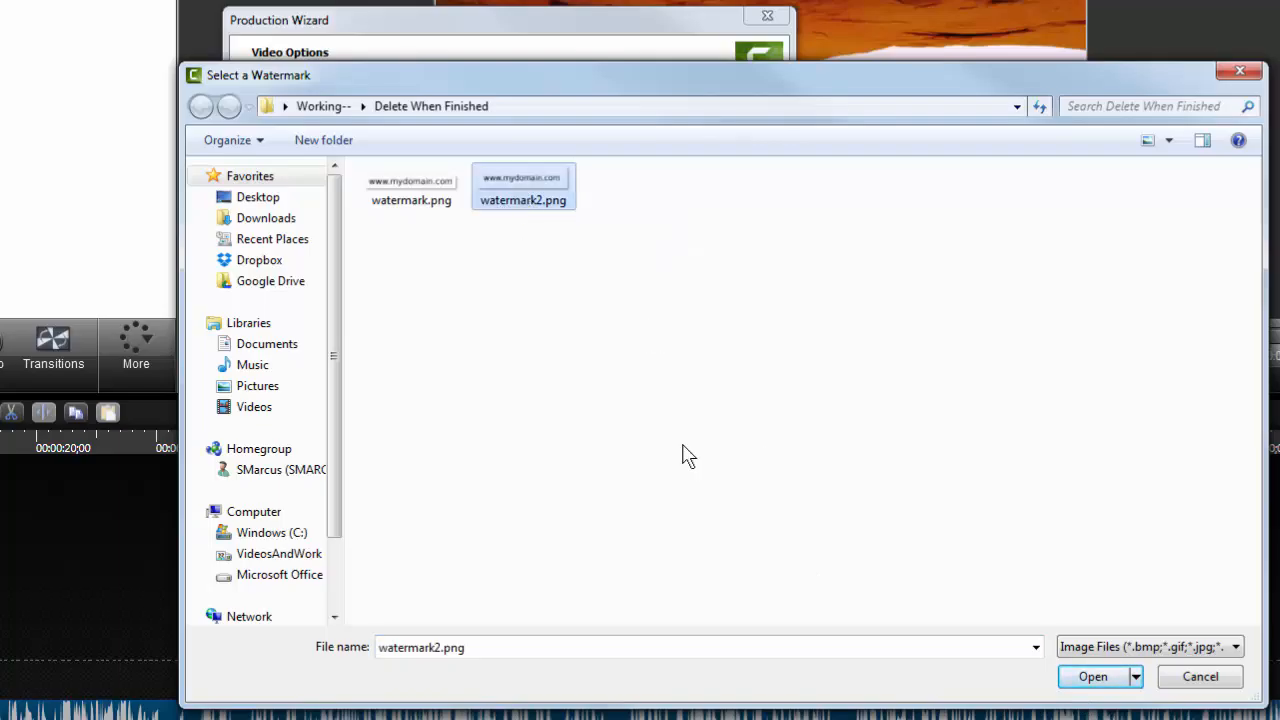
pyautogui.click(1092, 677)
# Set the watermark's opacity to 12% and its image scale to 48%.
pyautogui.moveTo(555, 293); pyautogui.dragTo(527, 274)
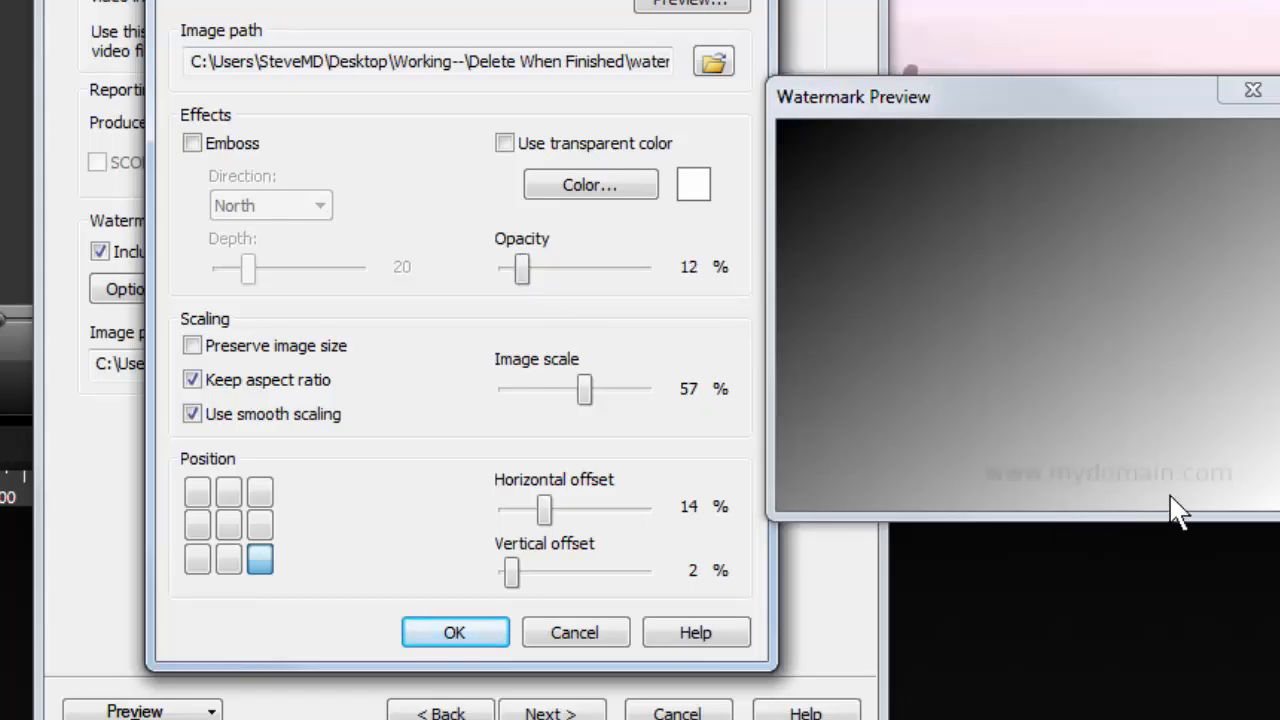
pyautogui.moveTo(584, 388)
pyautogui.mouseDown()
pyautogui.moveTo(538, 378)
pyautogui.moveTo(583, 404)
pyautogui.moveTo(570, 394)
pyautogui.mouseUp()
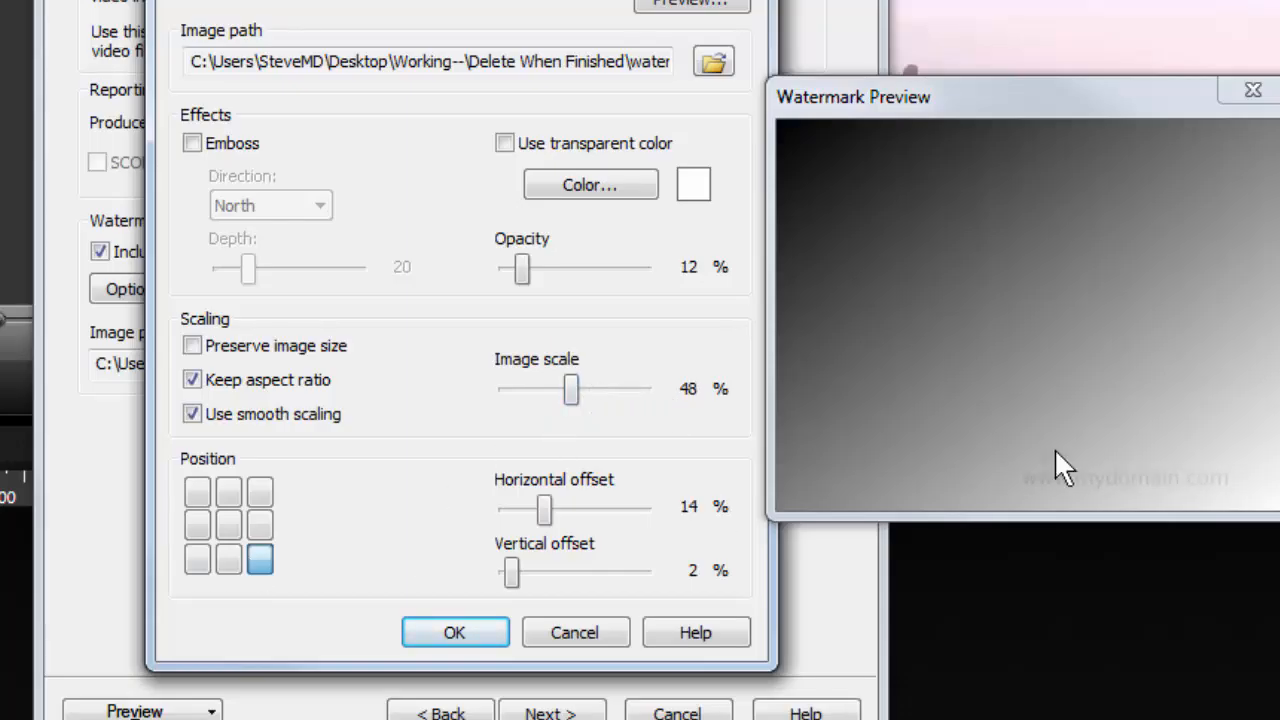
# Try the centre position, return the watermark to the bottom-right corner with 8% horizontal and 0% vertical offset, and apply the options.
pyautogui.click(225, 528)
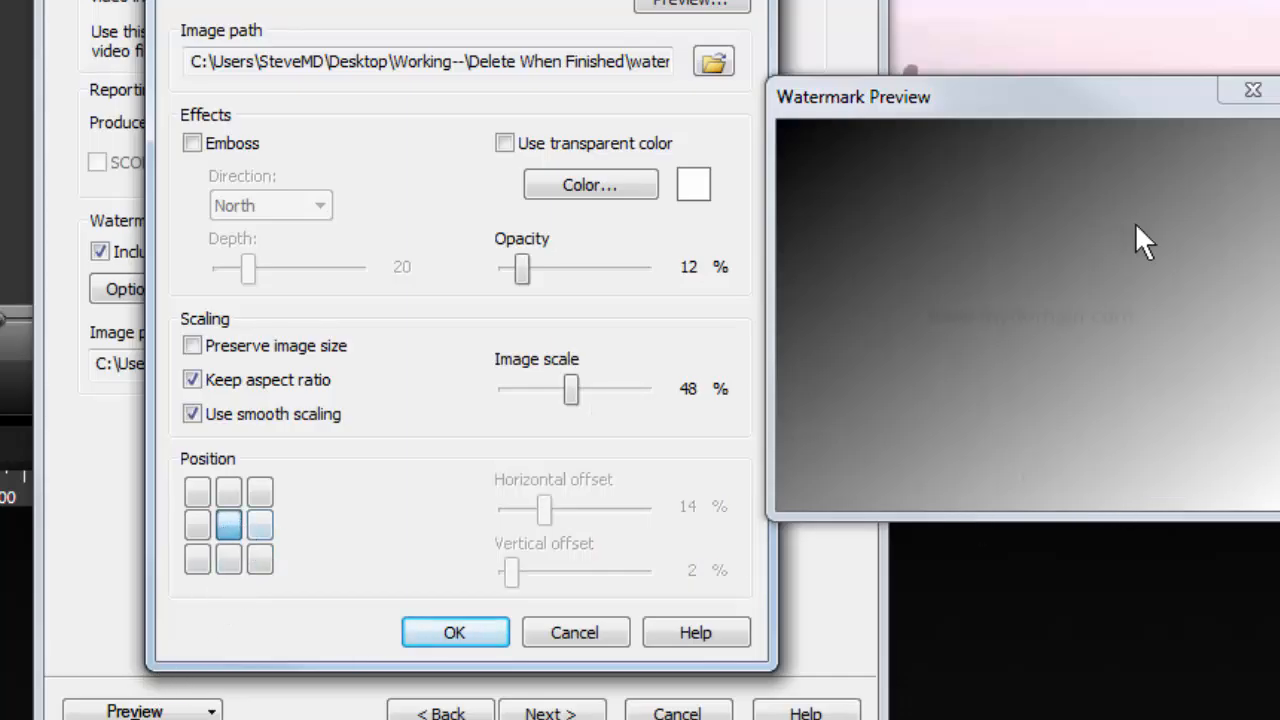
pyautogui.click(261, 562)
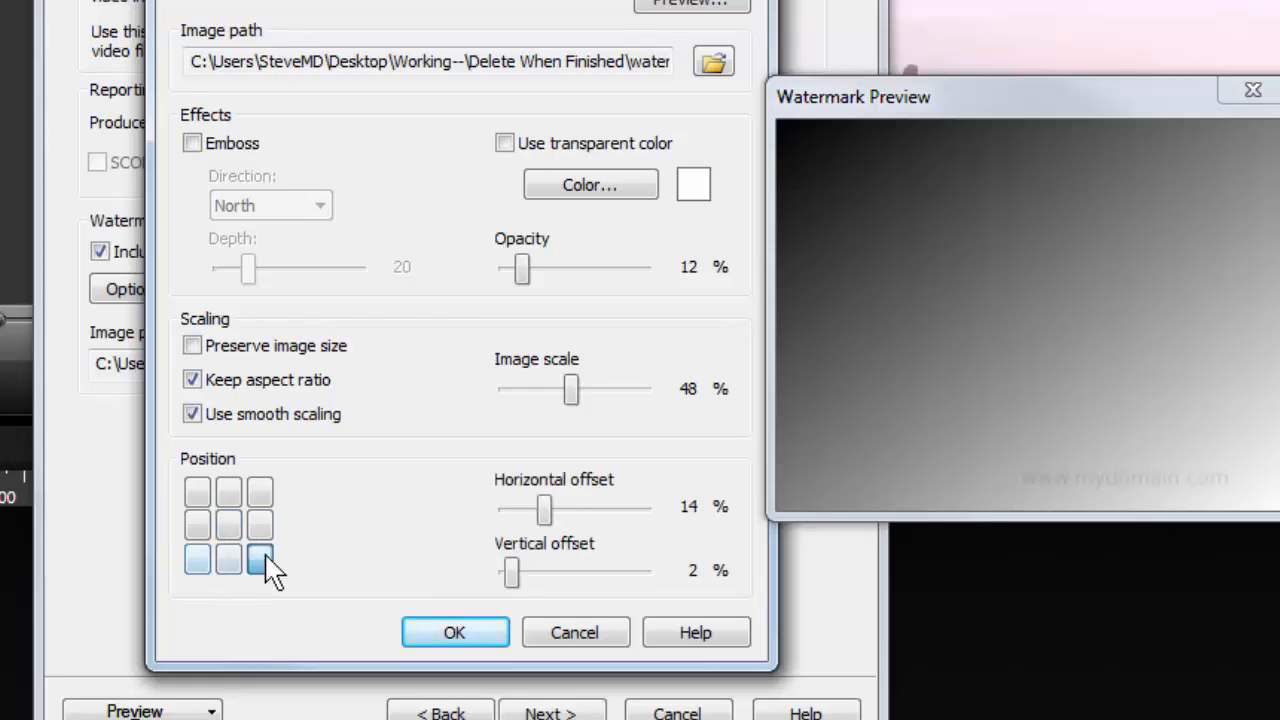
pyautogui.moveTo(512, 574)
pyautogui.mouseDown()
pyautogui.moveTo(528, 589)
pyautogui.moveTo(493, 575)
pyautogui.mouseUp()
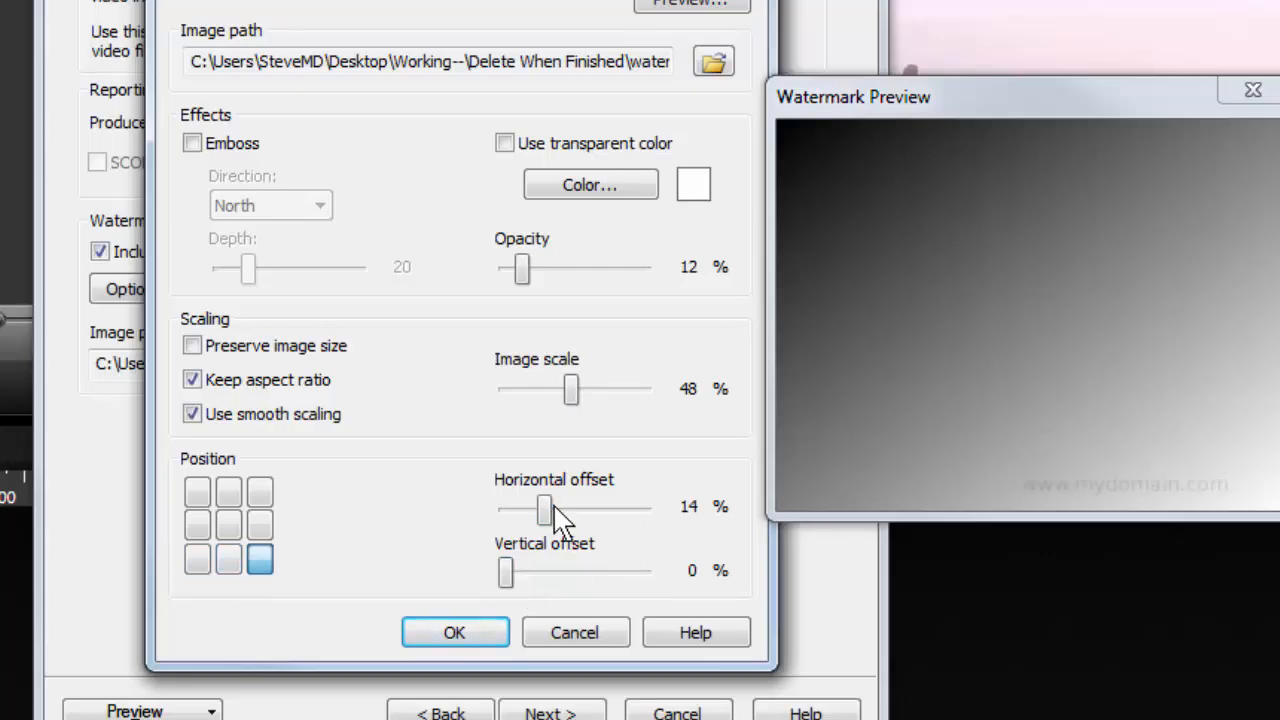
pyautogui.moveTo(548, 510)
pyautogui.mouseDown()
pyautogui.moveTo(505, 508)
pyautogui.moveTo(583, 513)
pyautogui.moveTo(528, 508)
pyautogui.mouseUp()
pyautogui.click(226, 562)
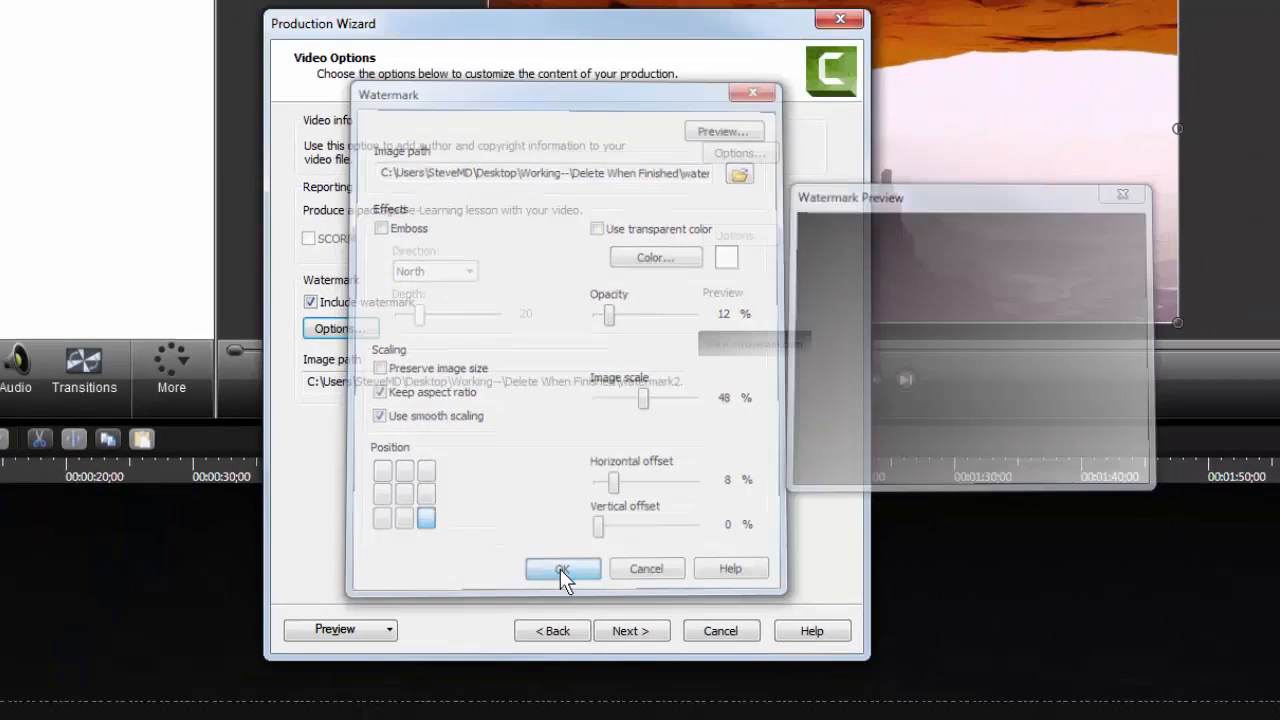
pyautogui.click(454, 632)
# Continue to the Produce Video page with the output file settings and leave the Production Wizard.
pyautogui.click(550, 712)
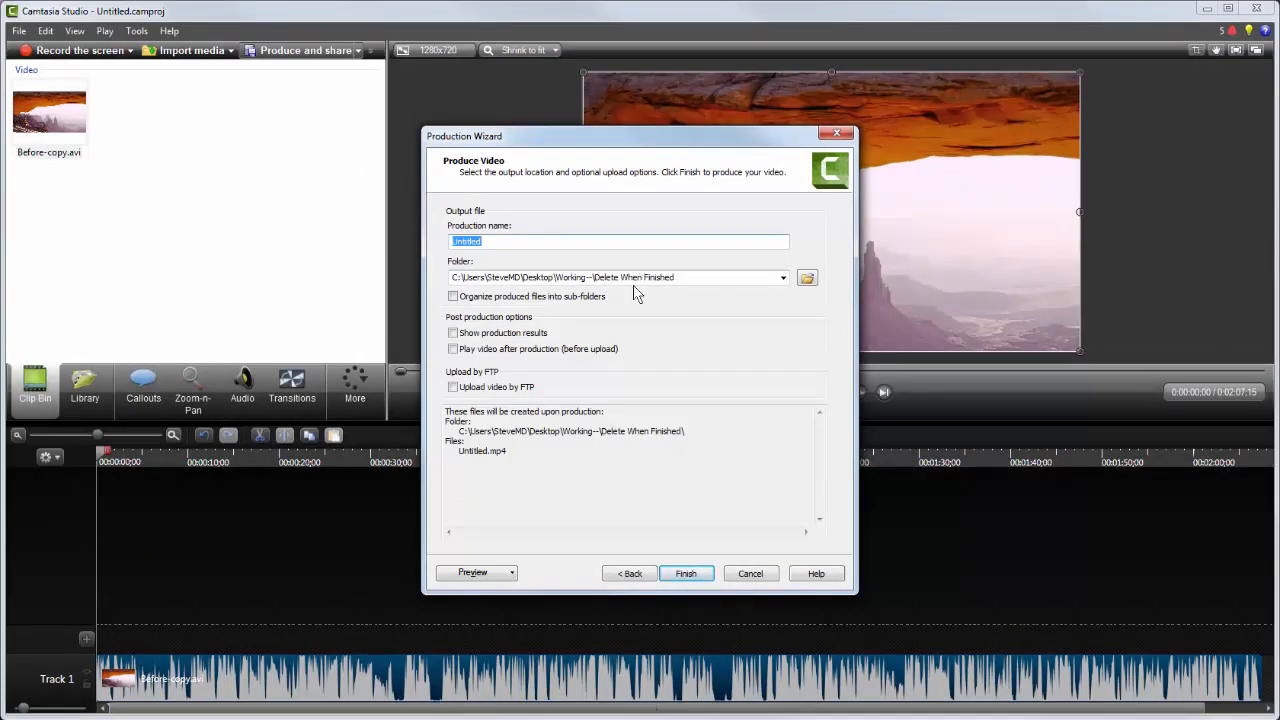
pyautogui.click(687, 576)
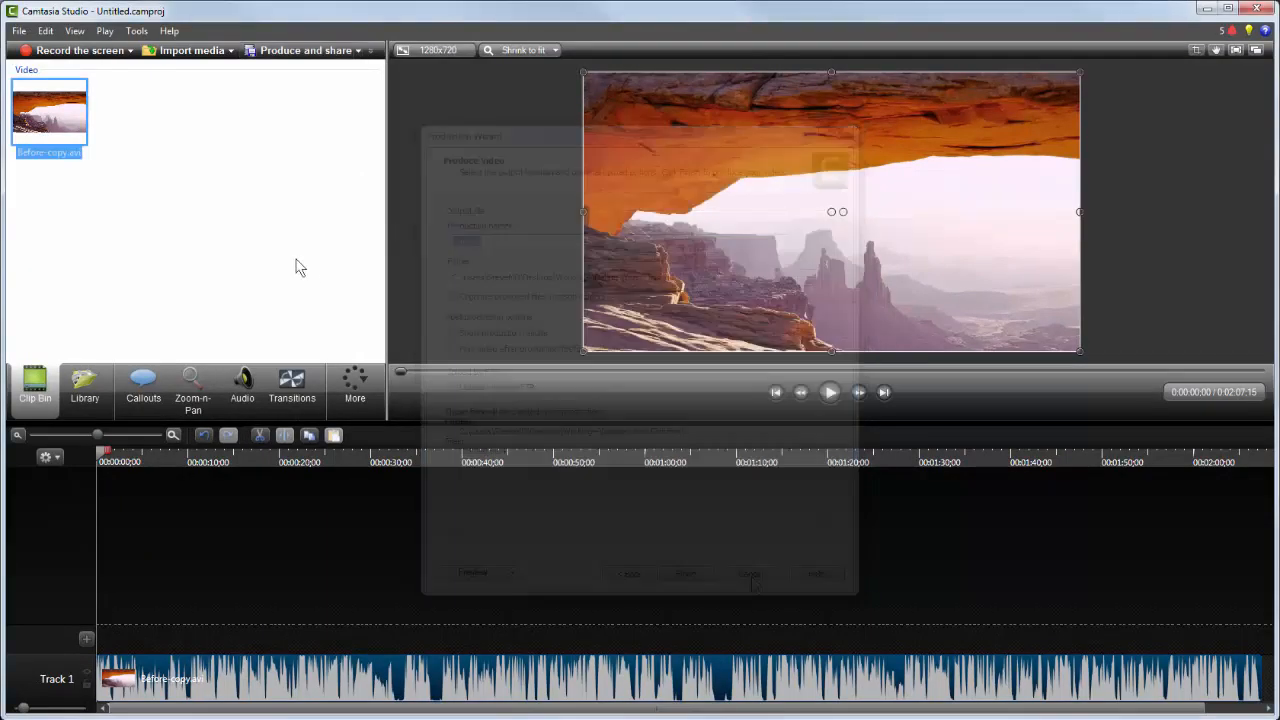